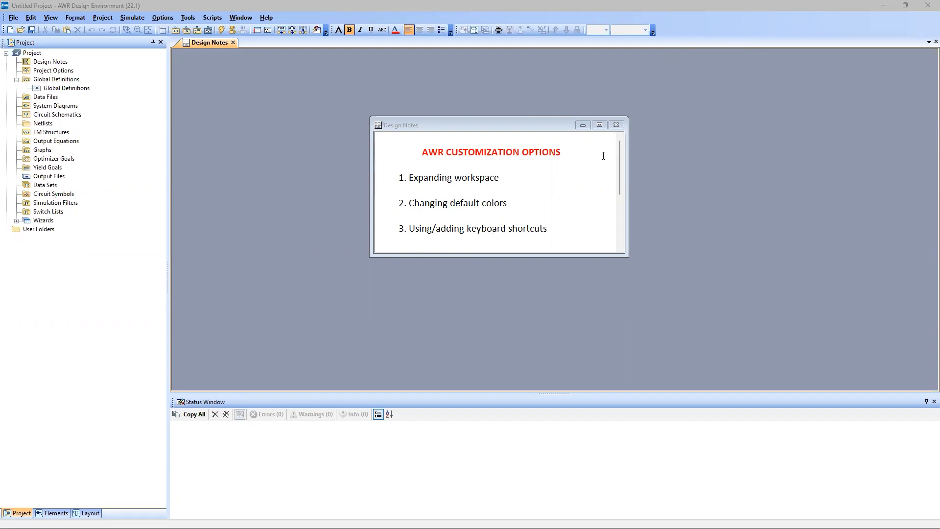
Close the Design Notes window, and look at the Elements and Layout browsers before returning to the Project browser.
{"action": "left_click", "coordinate": [617, 125]}
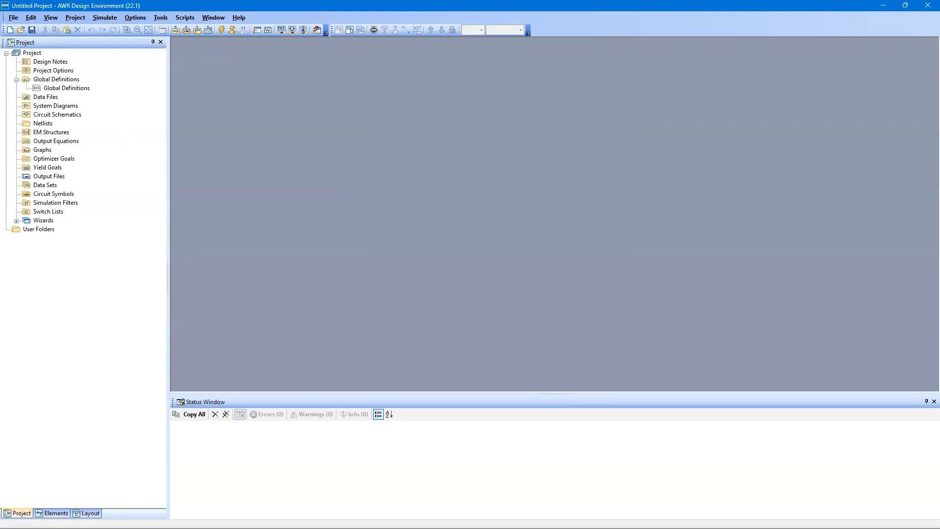
{"action": "left_click", "coordinate": [52, 513]}
{"action": "left_click", "coordinate": [87, 512]}
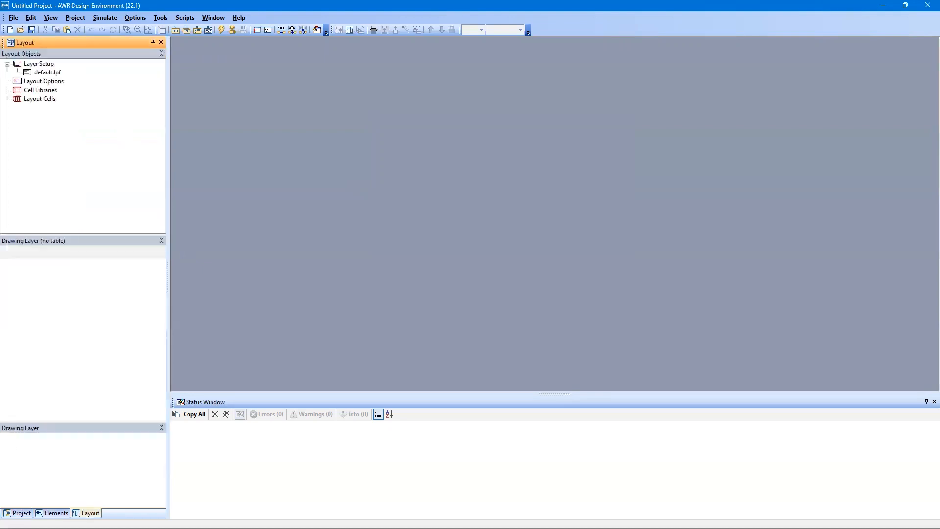
{"action": "left_click", "coordinate": [19, 513]}
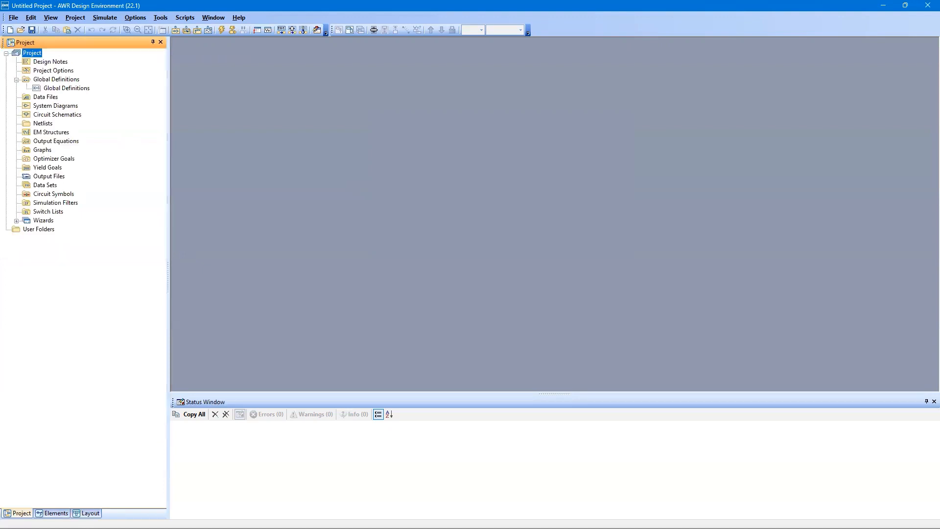
Expand the workspace by setting the Status Window and the project browser pane to auto-hide.
{"action": "left_click", "coordinate": [542, 443]}
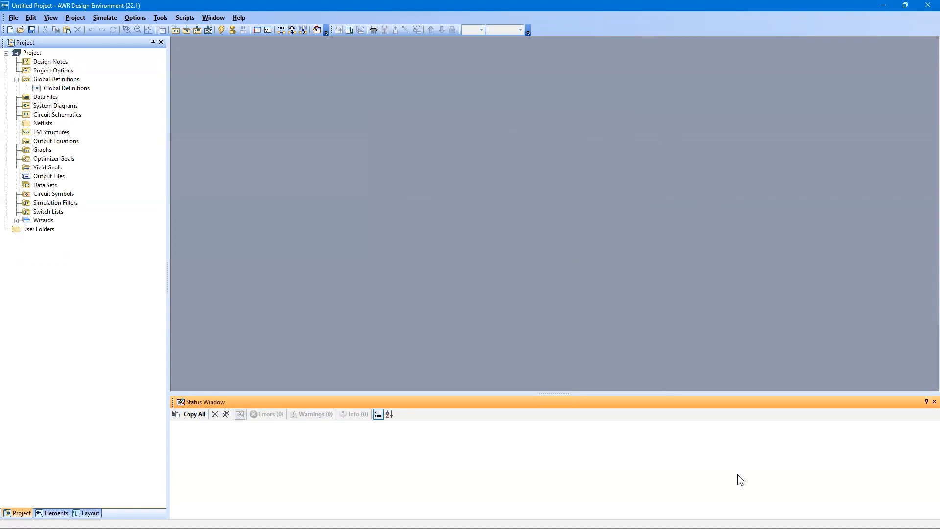
{"action": "left_click", "coordinate": [926, 403]}
{"action": "left_click", "coordinate": [152, 42]}
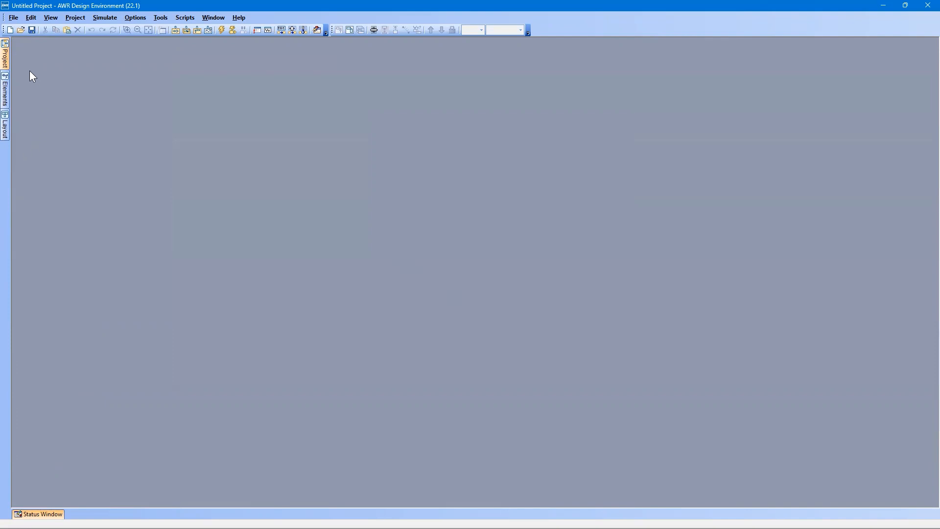
Show the auto-hidden Project, Elements and Layout browsers one after another.
{"action": "left_click", "coordinate": [7, 61]}
{"action": "left_click", "coordinate": [6, 91]}
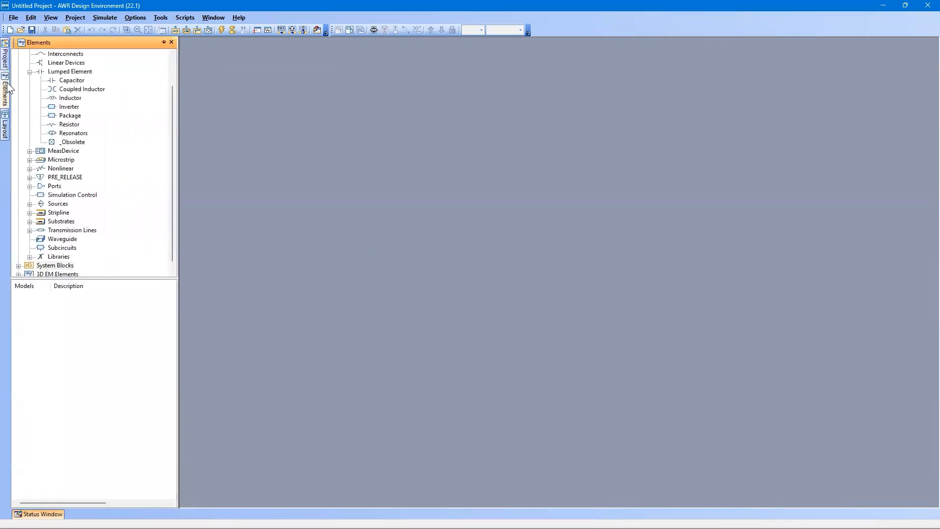
{"action": "left_click", "coordinate": [6, 125]}
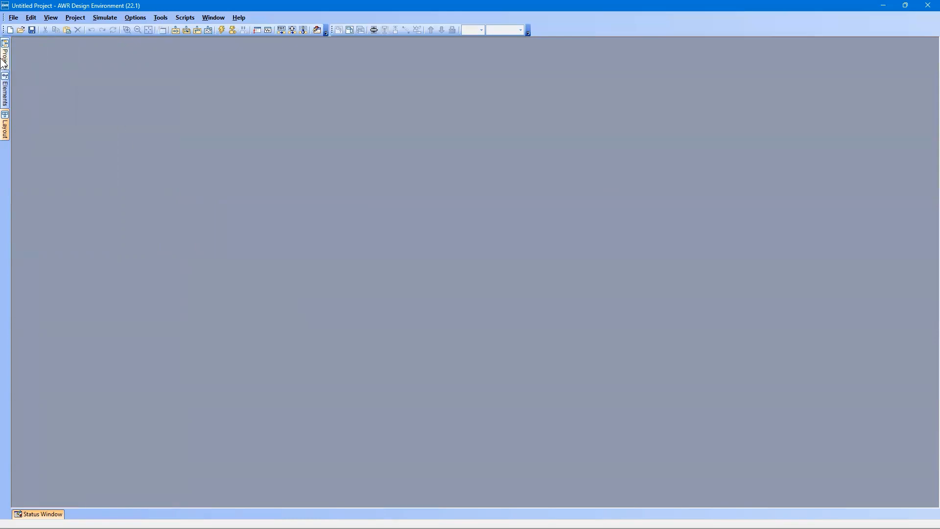
Open the Design Notes from the project tree to view them in the expanded workspace, and close them again.
{"action": "mouse_move", "coordinate": [2, 58]}
{"action": "left_click", "coordinate": [8, 62]}
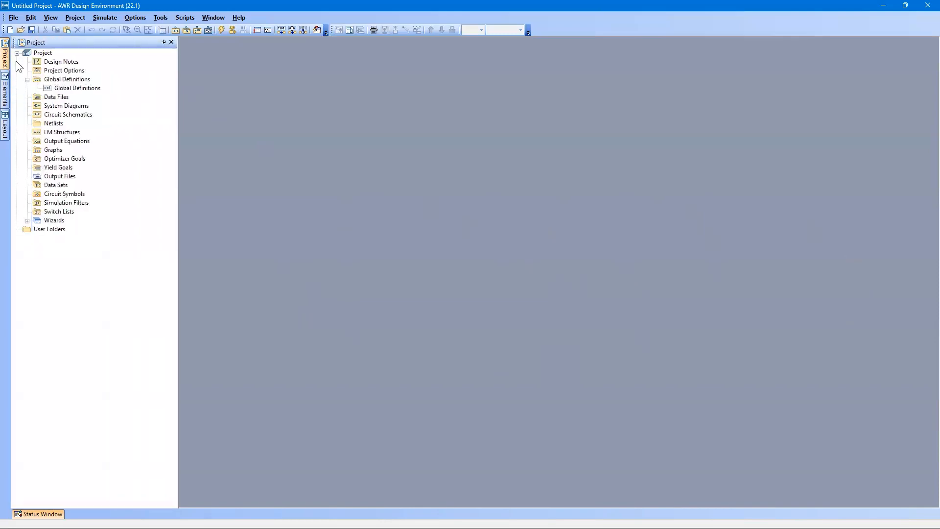
{"action": "double_click", "coordinate": [61, 62]}
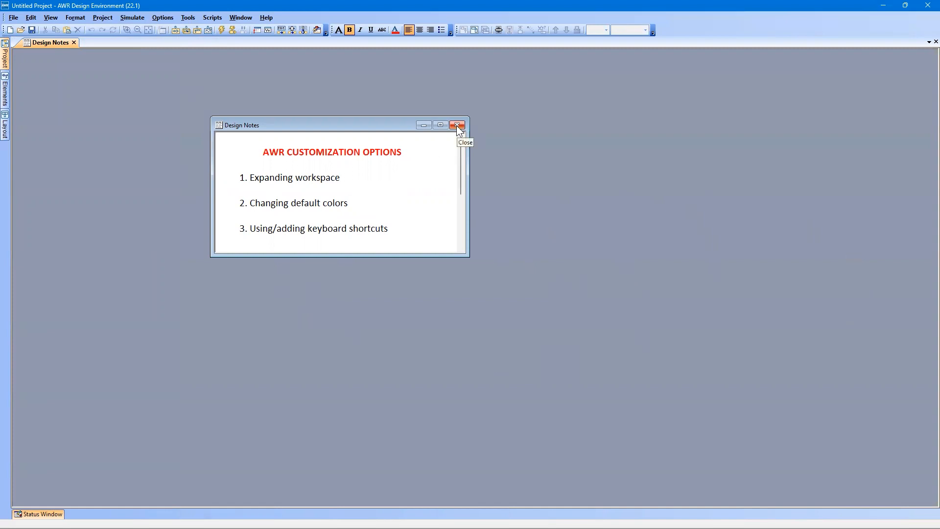
{"action": "left_click", "coordinate": [457, 125]}
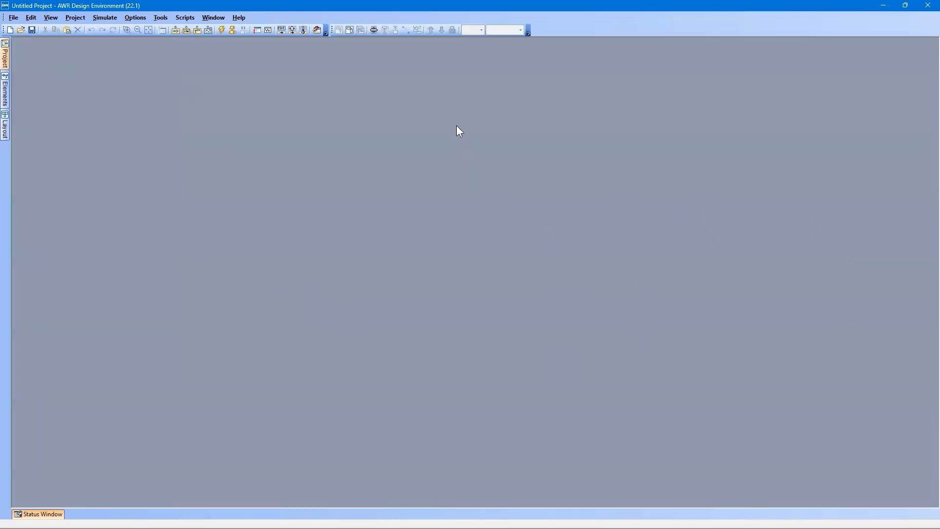
Create a circuit schematic named Schematic 1 and a system diagram named System Diagram 1.
{"action": "left_click", "coordinate": [196, 30]}
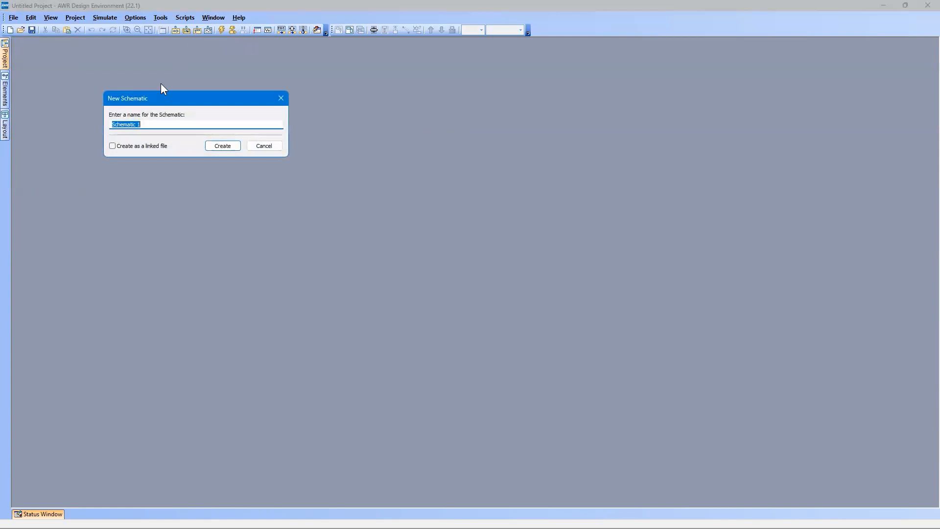
{"action": "left_click", "coordinate": [233, 146]}
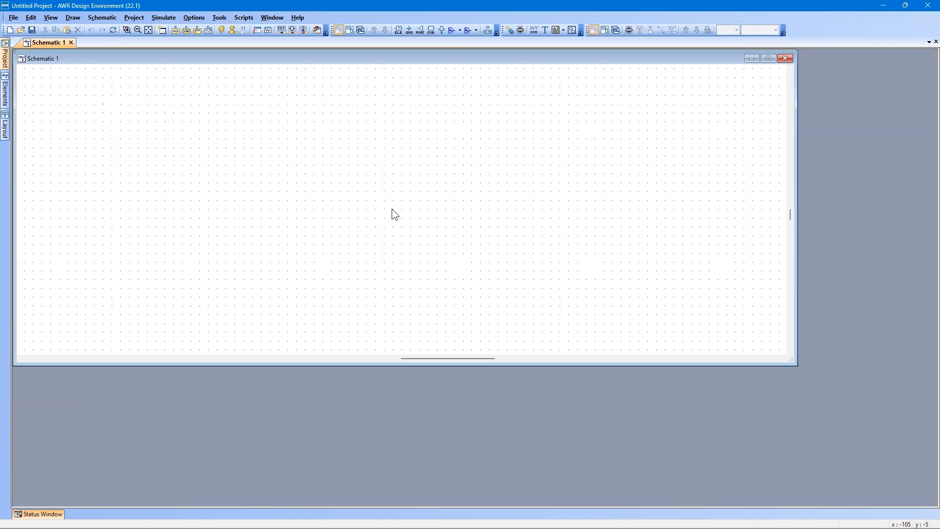
{"action": "mouse_move", "coordinate": [4, 69]}
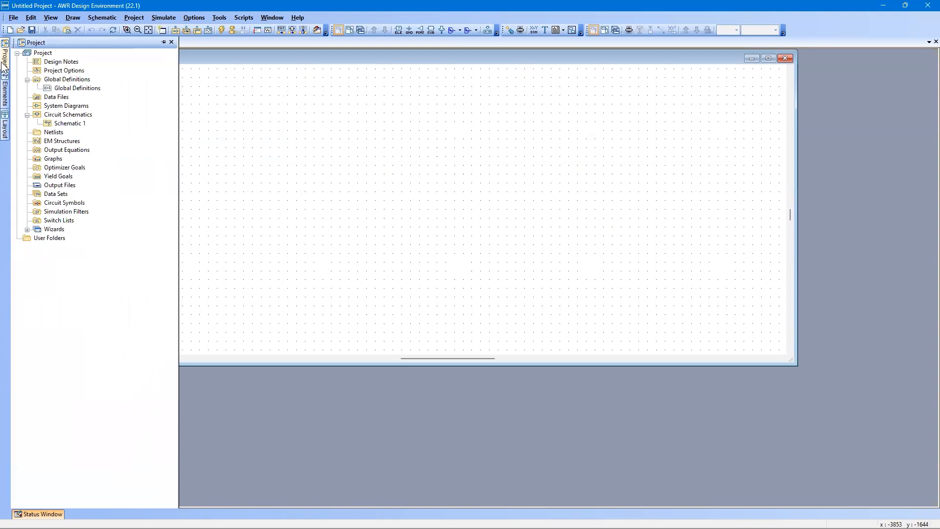
{"action": "right_click", "coordinate": [64, 107]}
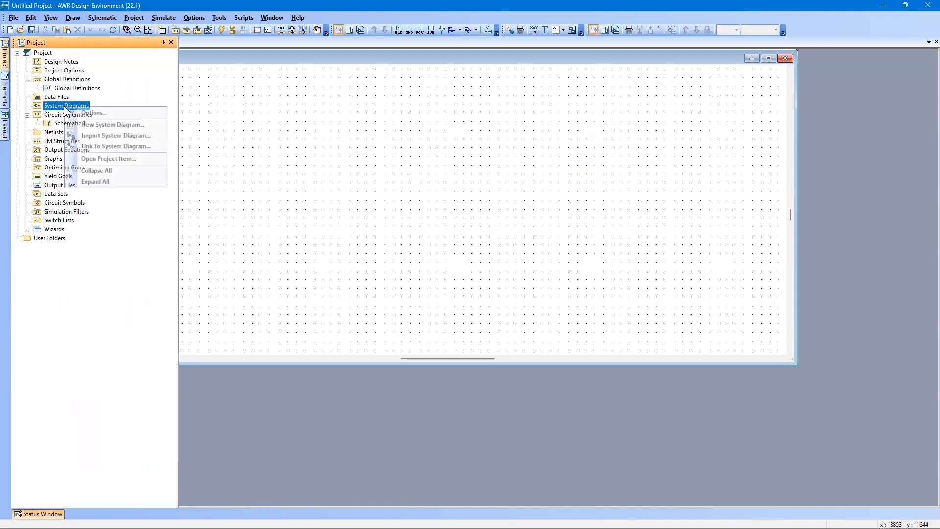
{"action": "left_click", "coordinate": [87, 122]}
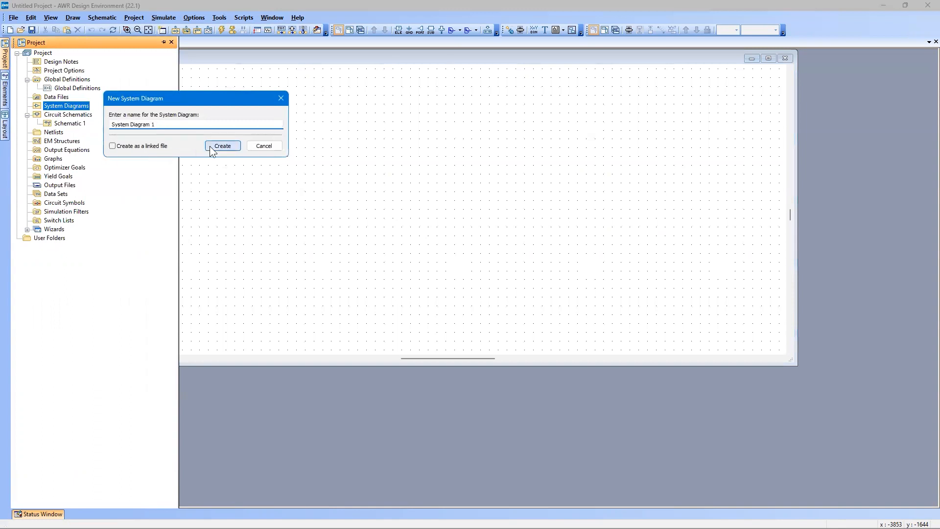
{"action": "left_click", "coordinate": [210, 145]}
Open the Global Definitions document, and bring up the color settings of the environment options.
{"action": "mouse_move", "coordinate": [5, 60]}
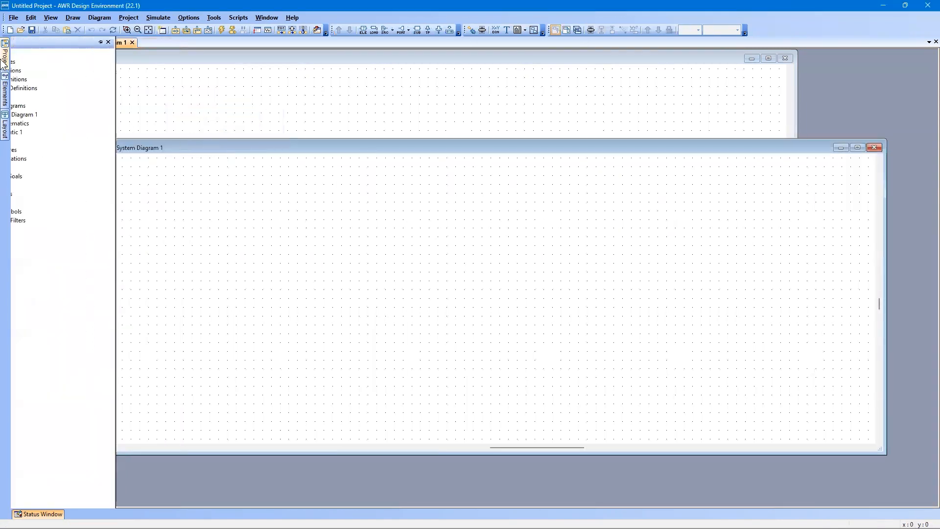
{"action": "double_click", "coordinate": [78, 89]}
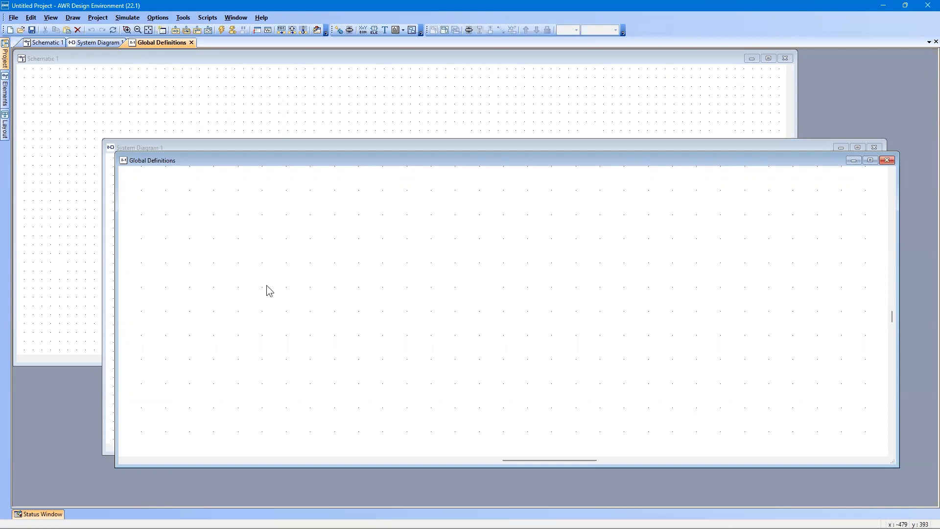
{"action": "left_click", "coordinate": [156, 21]}
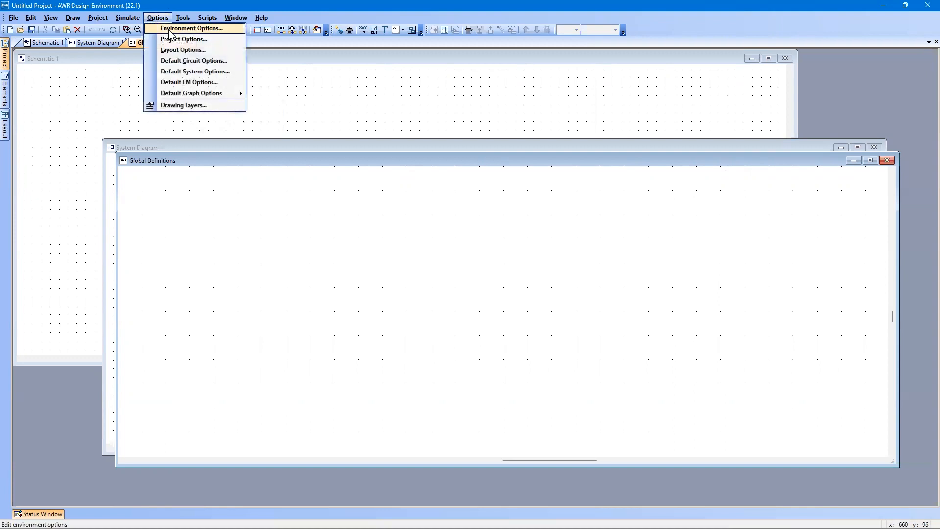
{"action": "left_click", "coordinate": [170, 29]}
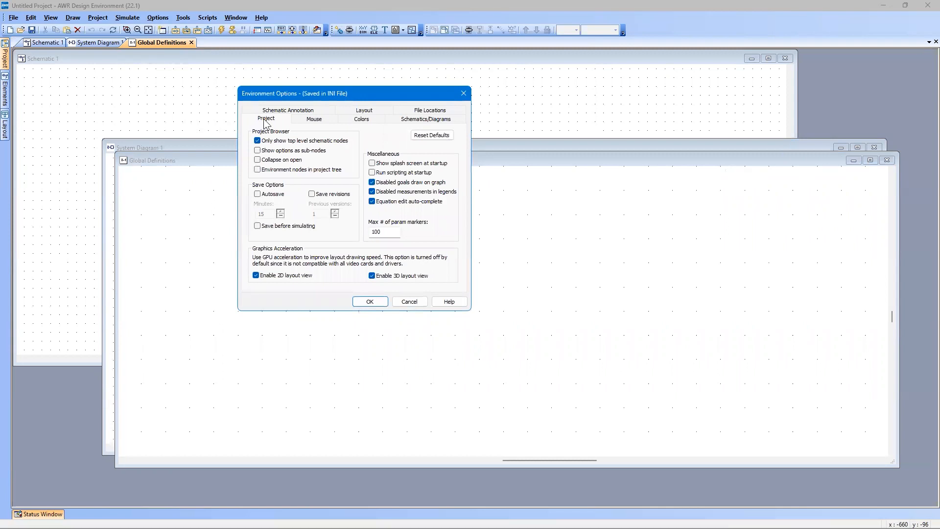
{"action": "left_click", "coordinate": [357, 120]}
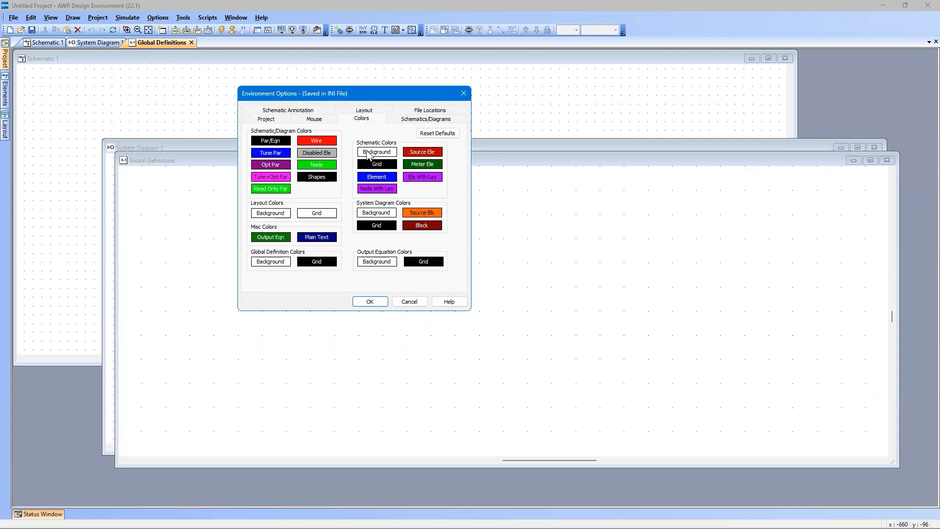
Set the schematic background to a custom light yellow with red 255, green 255 and blue 224.
{"action": "left_click", "coordinate": [368, 155]}
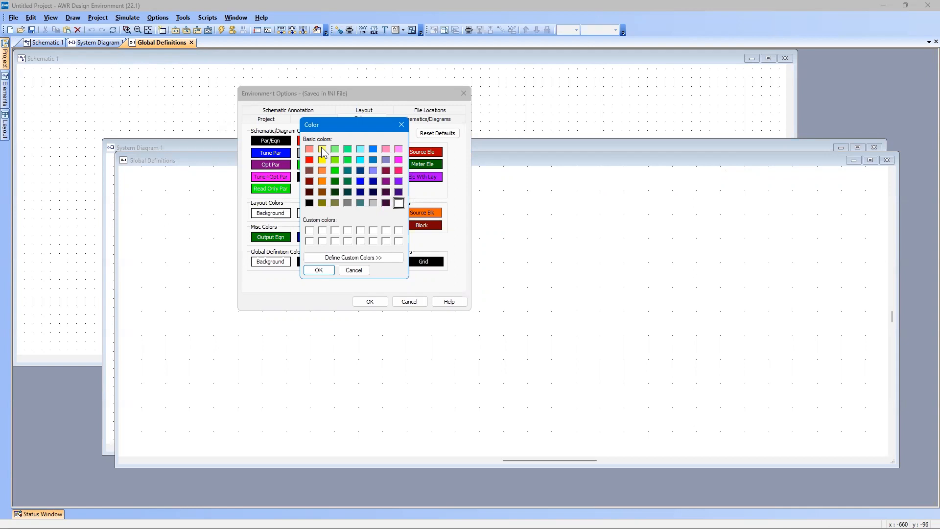
{"action": "left_click", "coordinate": [349, 259]}
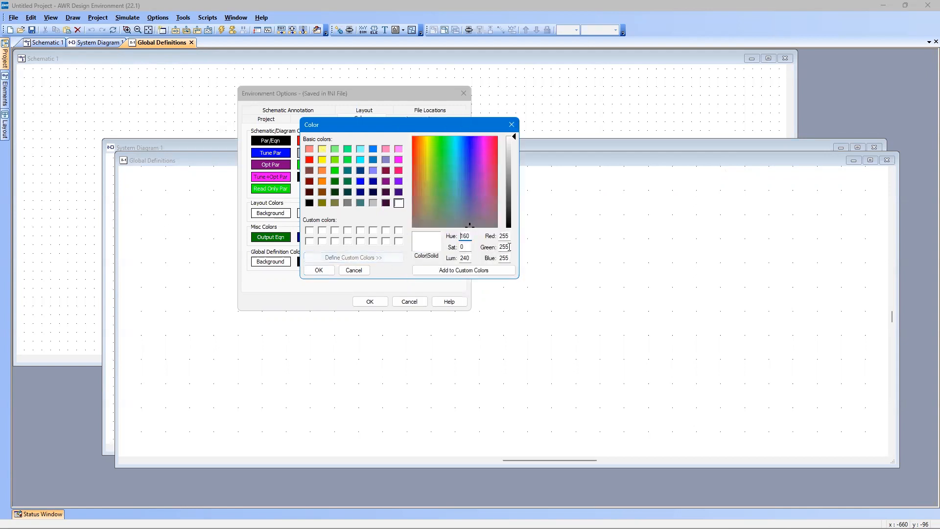
{"action": "left_click", "coordinate": [500, 259]}
{"action": "type", "text": "224"}
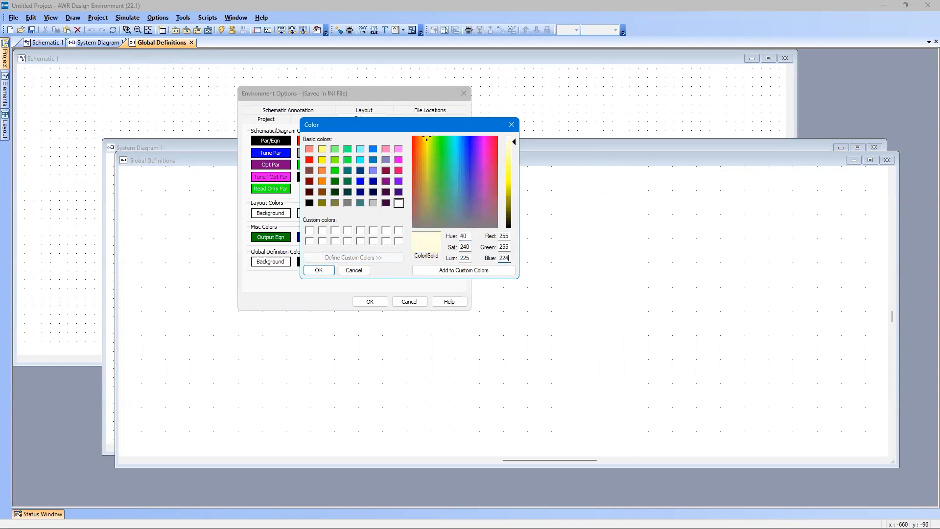
{"action": "double_click", "coordinate": [503, 235]}
{"action": "left_click", "coordinate": [501, 247]}
{"action": "double_click", "coordinate": [501, 246]}
{"action": "double_click", "coordinate": [502, 258]}
{"action": "left_click", "coordinate": [505, 258]}
{"action": "left_click", "coordinate": [314, 270]}
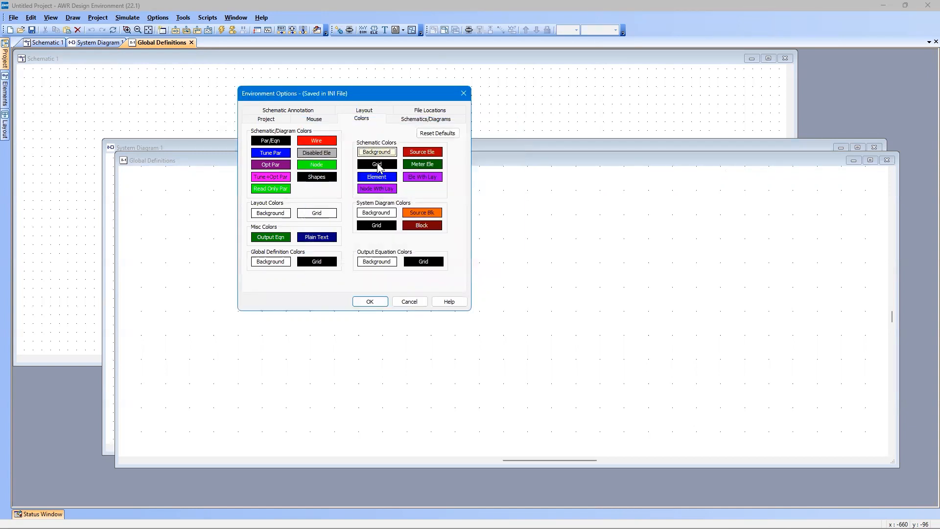
Set the schematic grid color to red 255, green 255, blue 224, and apply the environment options.
{"action": "left_click", "coordinate": [377, 163]}
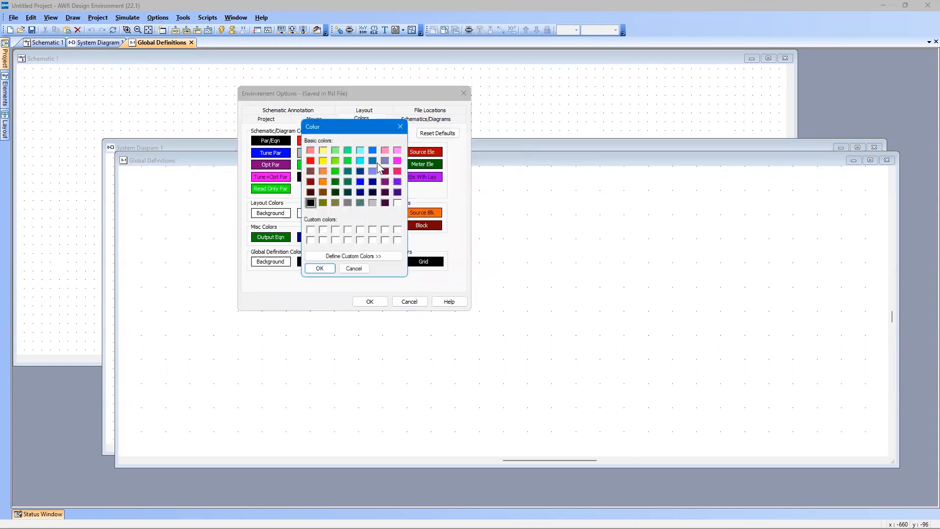
{"action": "left_click", "coordinate": [325, 257]}
{"action": "double_click", "coordinate": [501, 235]}
{"action": "type", "text": "255"}
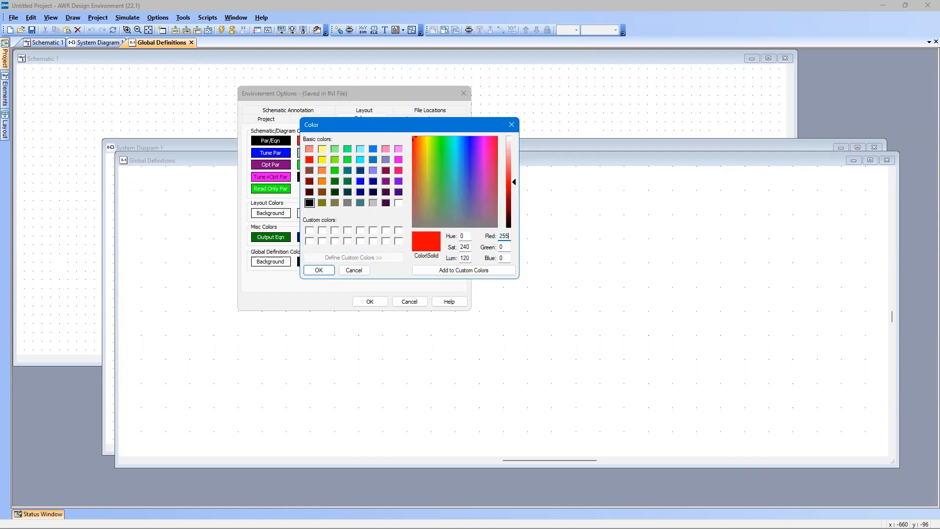
{"action": "key", "text": "Tab"}
{"action": "type", "text": "255"}
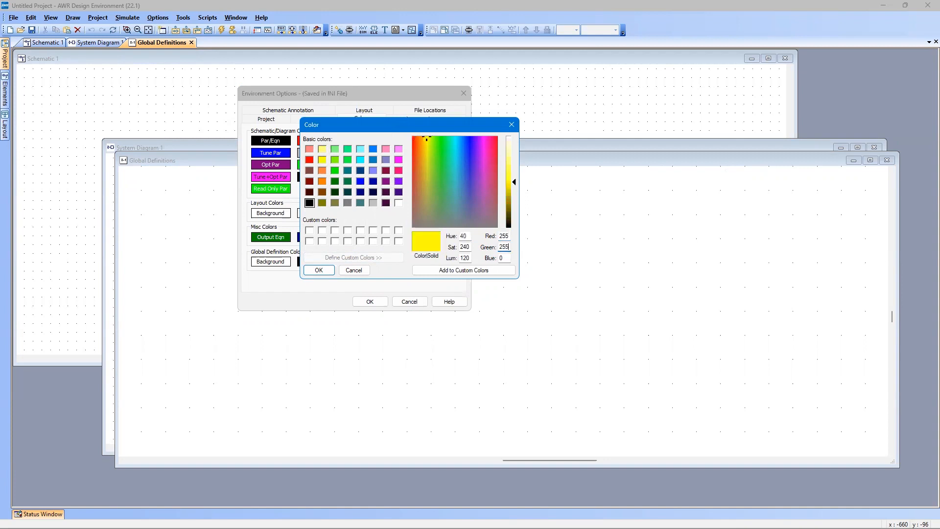
{"action": "key", "text": "Tab"}
{"action": "key", "text": "shift+Tab"}
{"action": "key", "text": "shift+Tab"}
{"action": "key", "text": "Tab"}
{"action": "key", "text": "Tab"}
{"action": "type", "text": "224"}
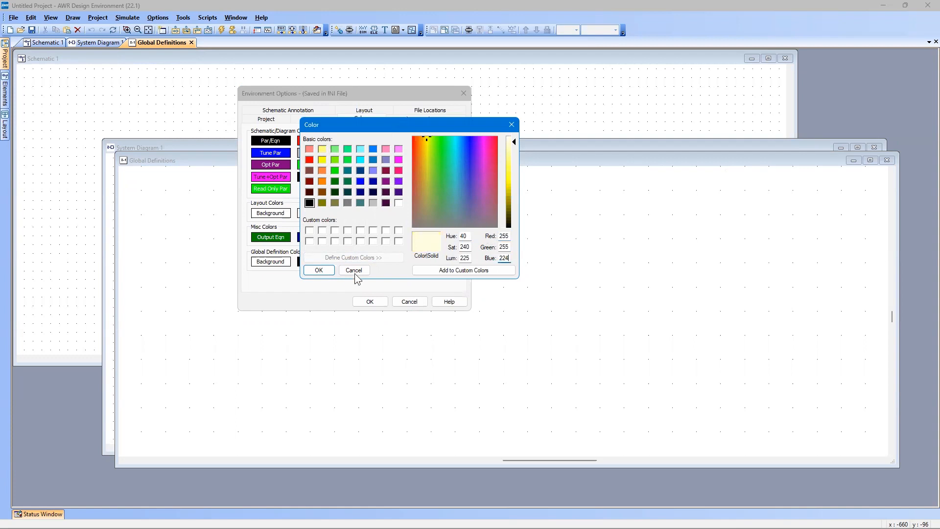
{"action": "left_click", "coordinate": [329, 271]}
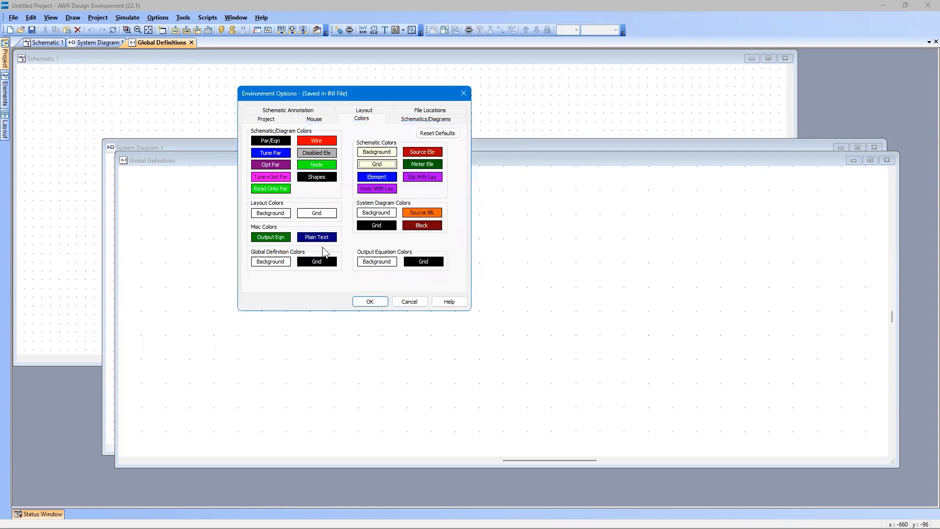
{"action": "left_click", "coordinate": [369, 302]}
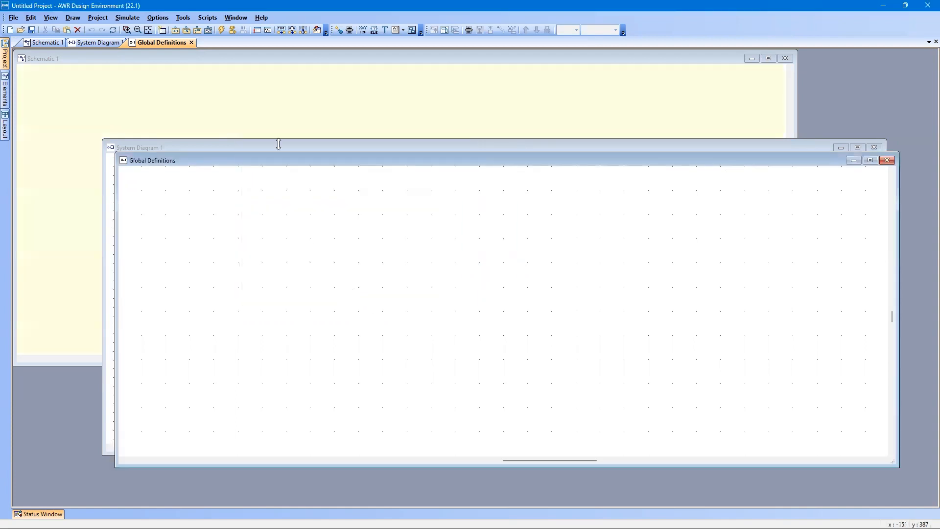
Check the new colors on Schematic 1, and create another circuit schematic named Schematic 2.
{"action": "left_click", "coordinate": [277, 87]}
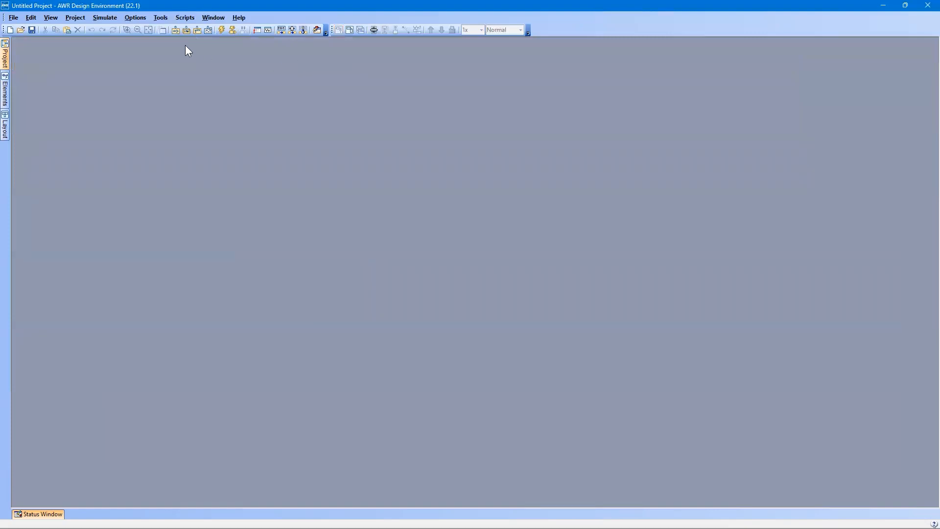
{"action": "left_click", "coordinate": [197, 32]}
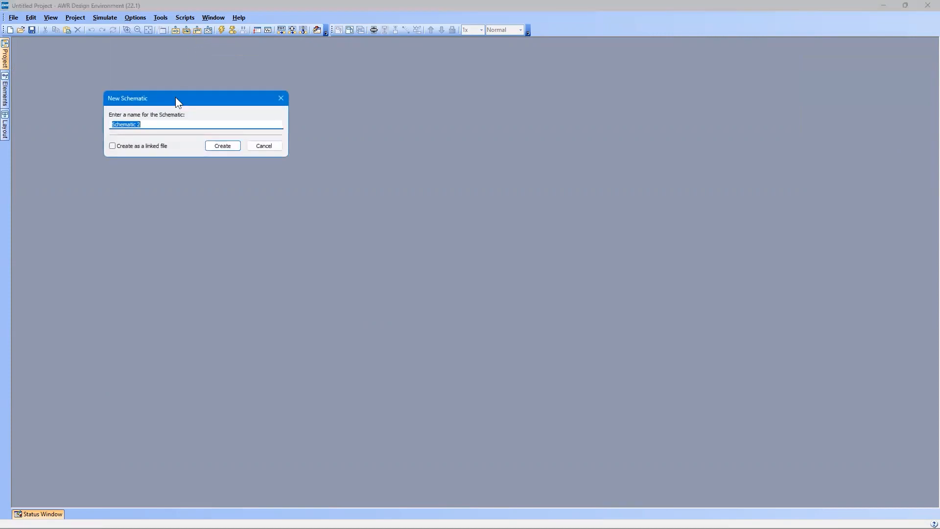
{"action": "left_click", "coordinate": [227, 143]}
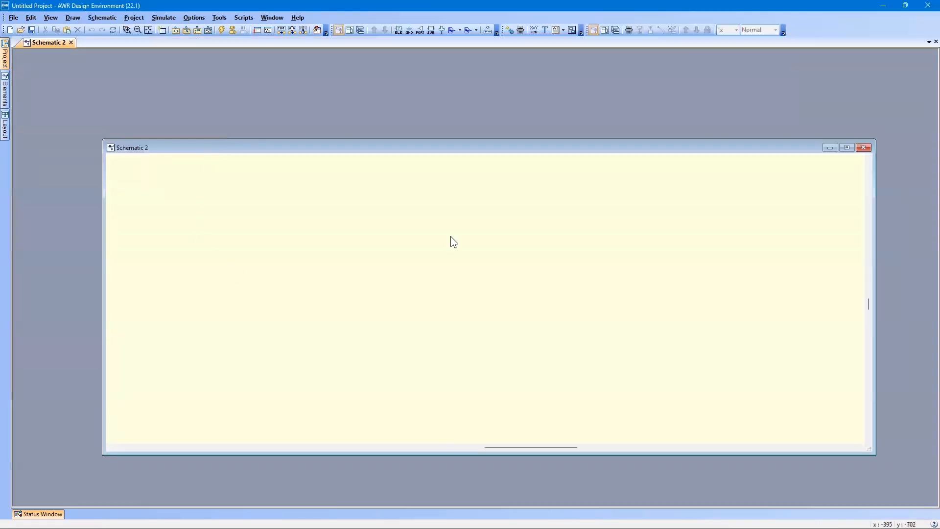
Create a new system diagram named System Diagram 1.
{"action": "left_click", "coordinate": [5, 55]}
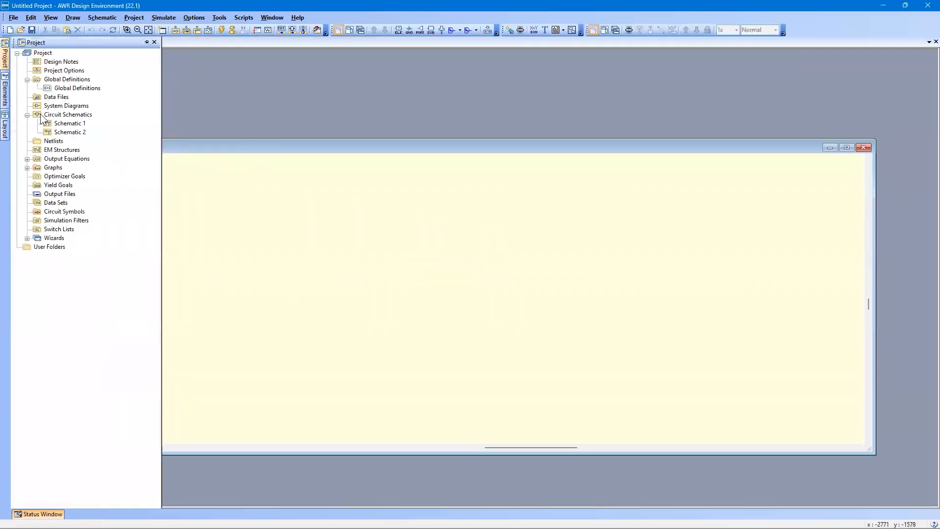
{"action": "right_click", "coordinate": [62, 106]}
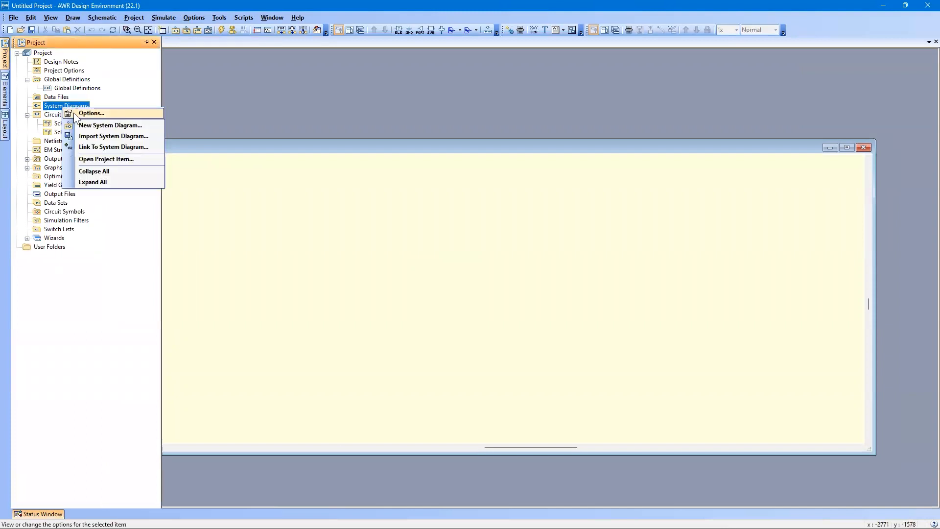
{"action": "left_click", "coordinate": [86, 126]}
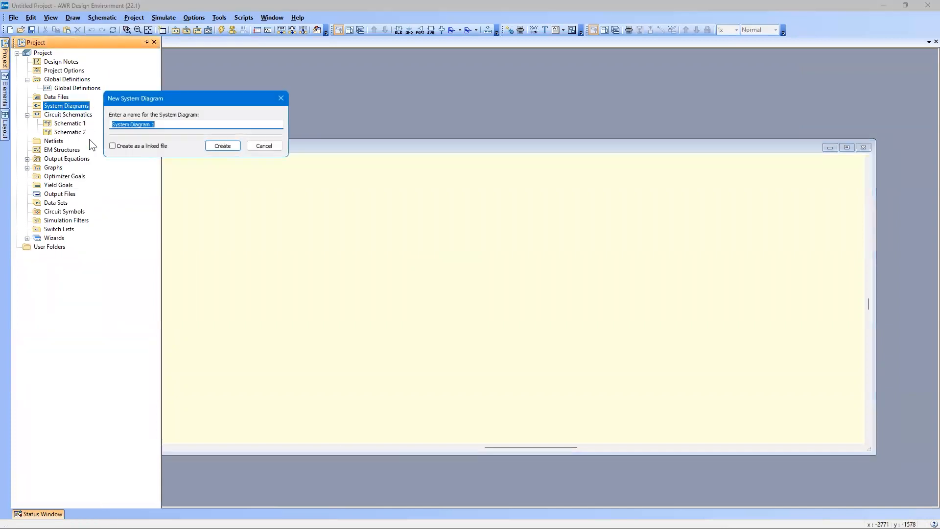
{"action": "left_click", "coordinate": [227, 145]}
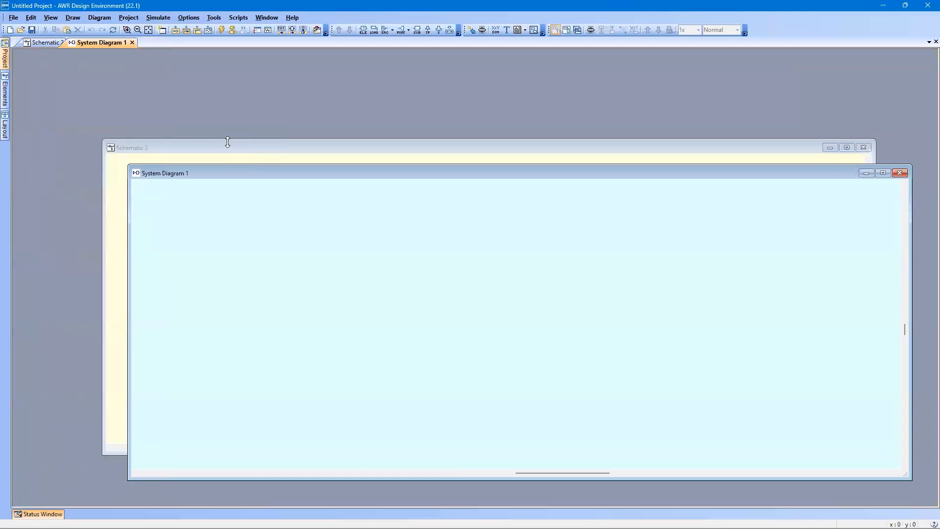
Open the Global Definitions and Output Equations documents to compare their background colors.
{"action": "left_click", "coordinate": [5, 56]}
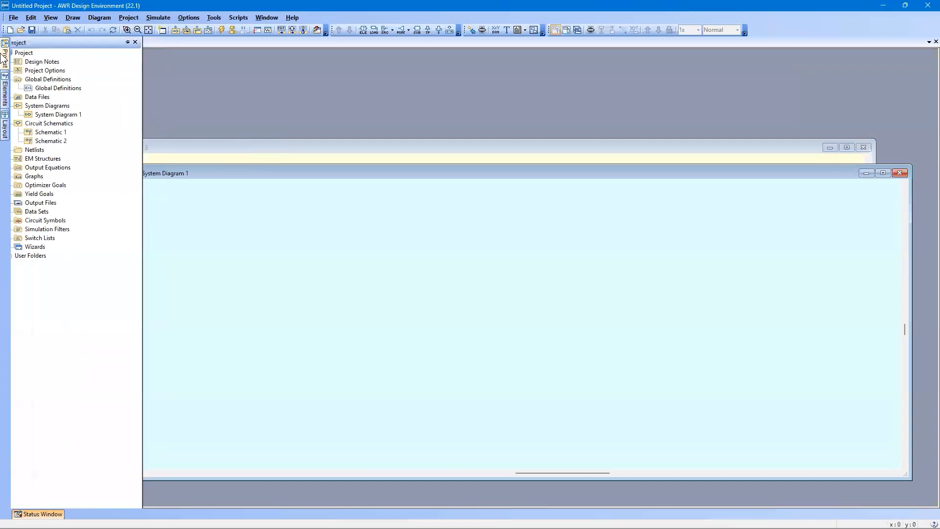
{"action": "double_click", "coordinate": [78, 89]}
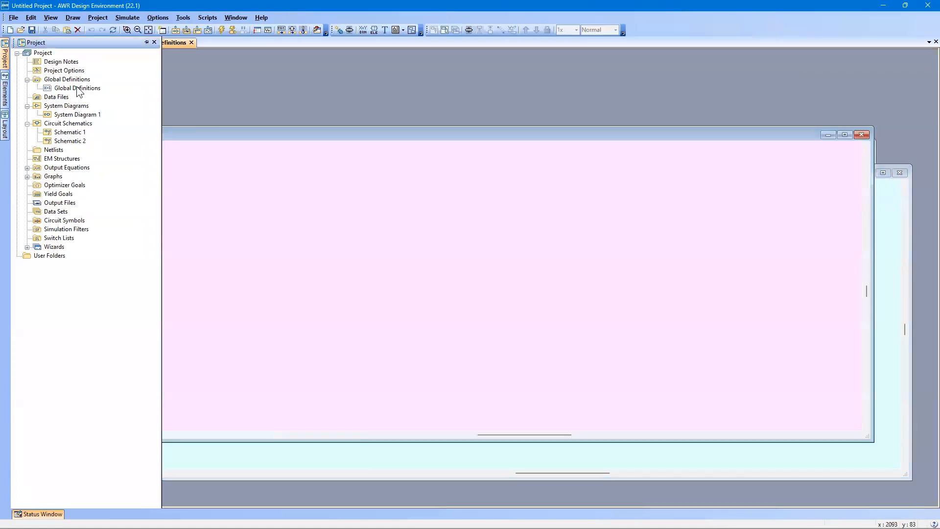
{"action": "left_click", "coordinate": [27, 167]}
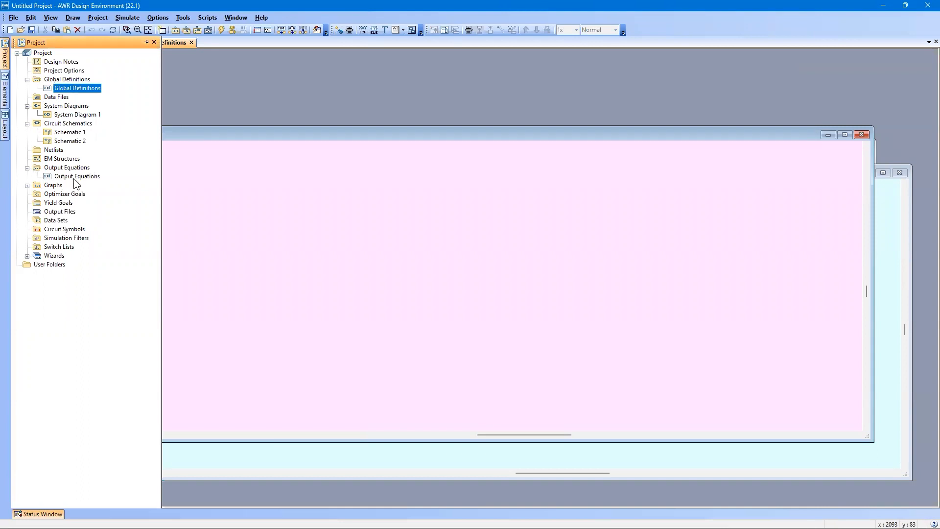
{"action": "double_click", "coordinate": [75, 178]}
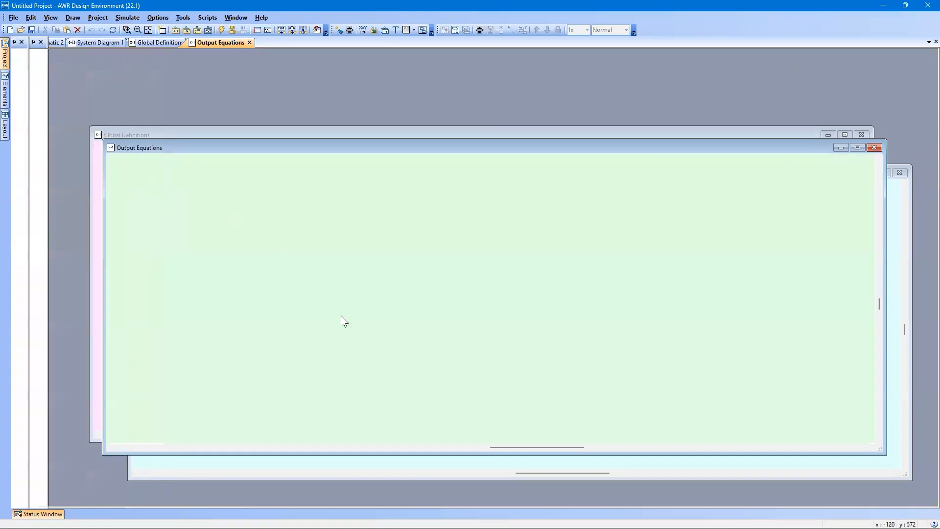
Review the color settings in the environment options, including the schematic background color choices, without changing any color.
{"action": "left_click", "coordinate": [157, 19]}
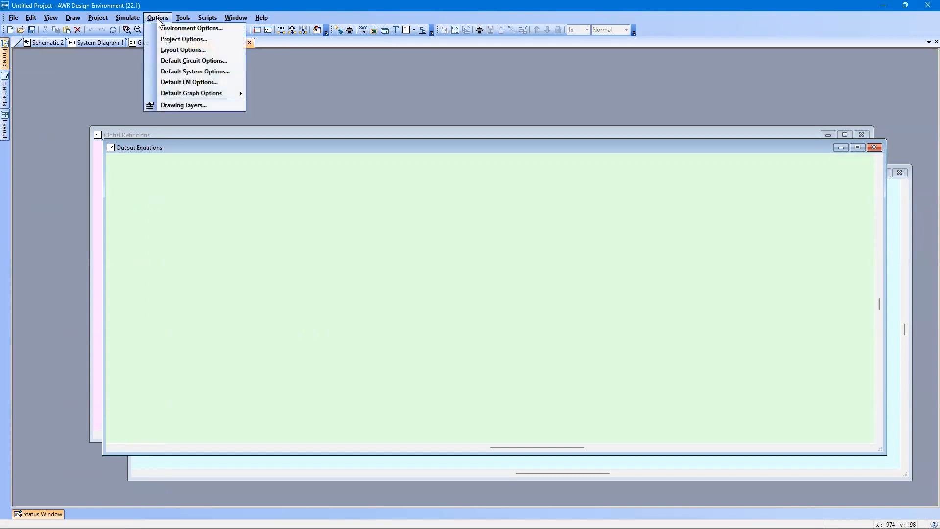
{"action": "left_click", "coordinate": [166, 29]}
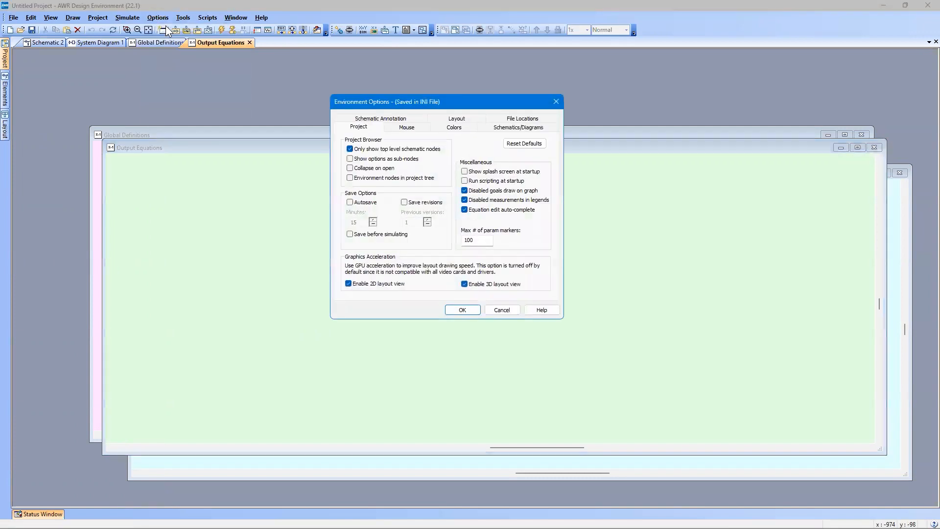
{"action": "left_click", "coordinate": [464, 128]}
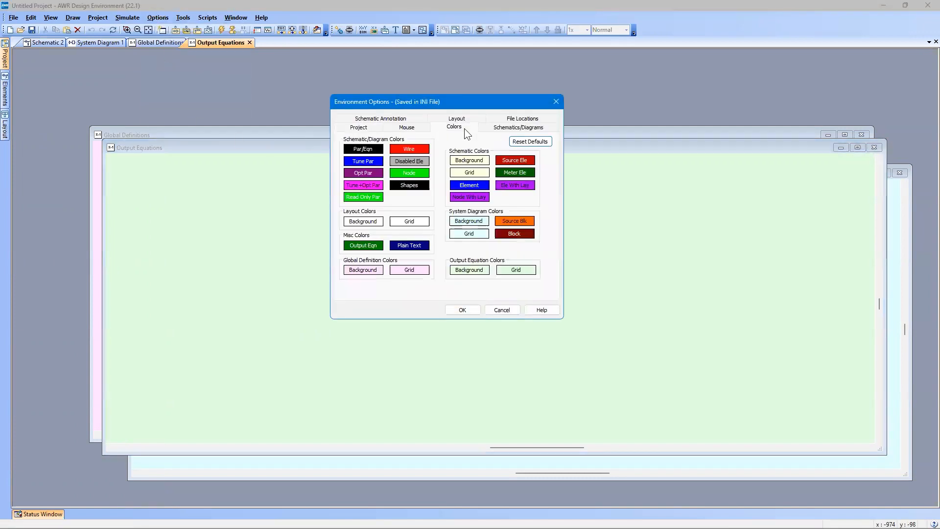
{"action": "left_click", "coordinate": [474, 162]}
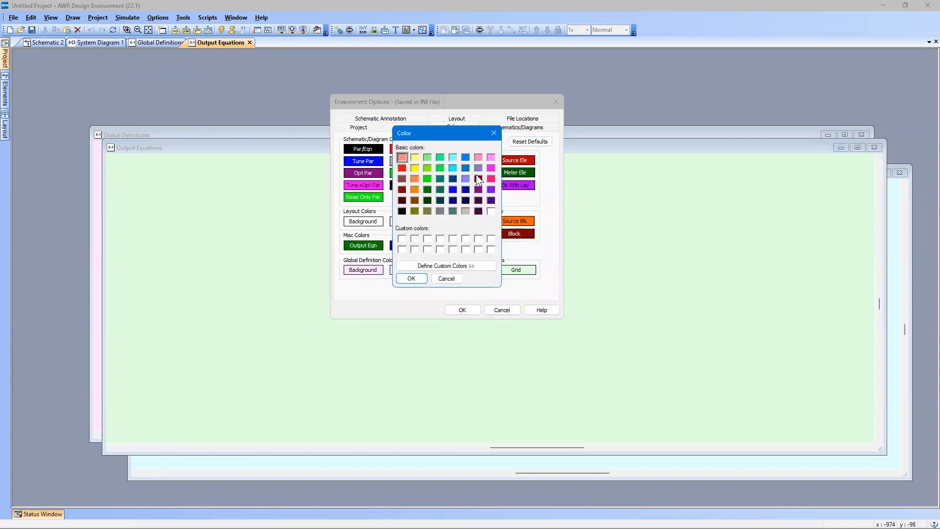
{"action": "key", "text": "Escape"}
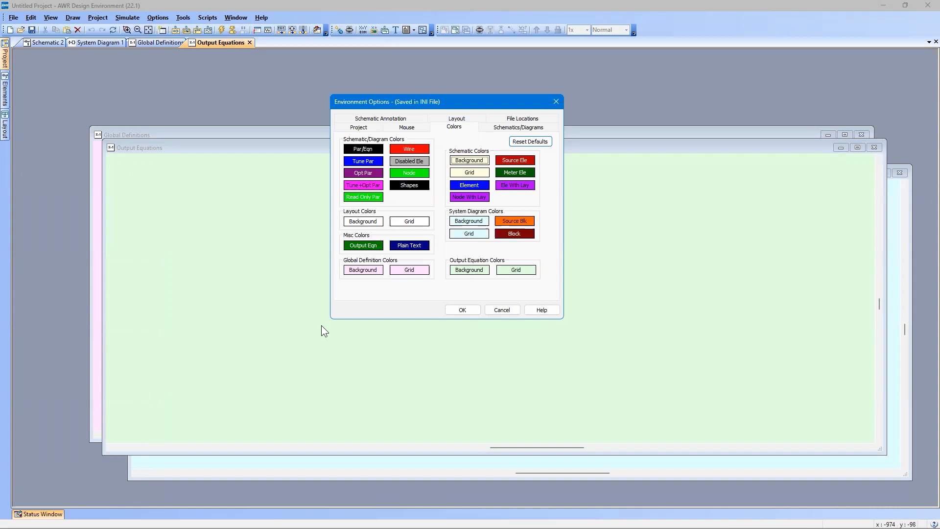
{"action": "left_click", "coordinate": [455, 312]}
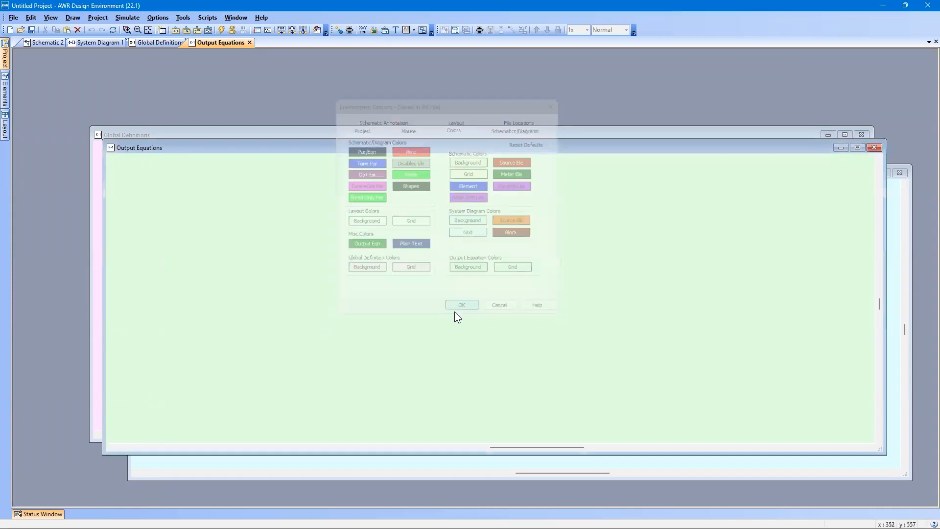
Close the Output Equations, System Diagram 1, Global Definitions and Schematic 2 windows.
{"action": "left_click", "coordinate": [869, 148]}
{"action": "left_click", "coordinate": [901, 172]}
{"action": "left_click", "coordinate": [861, 135]}
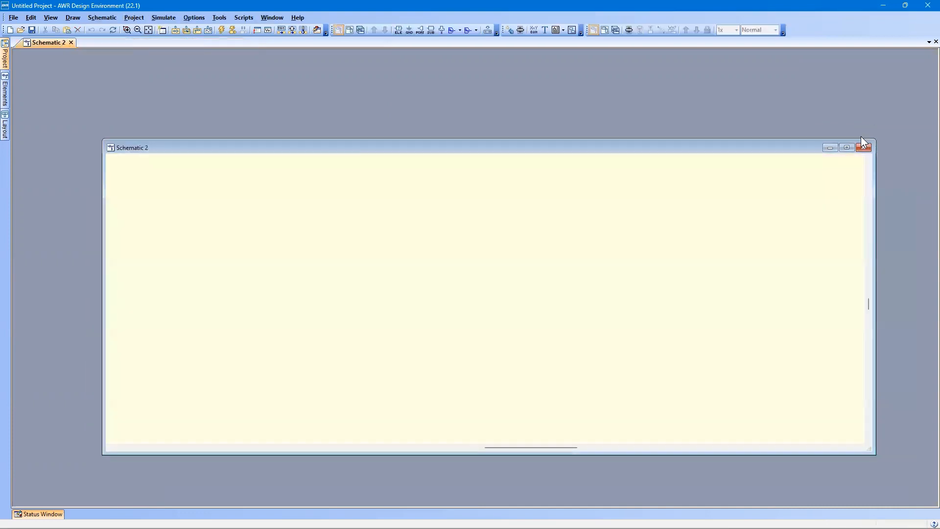
{"action": "left_click", "coordinate": [864, 149]}
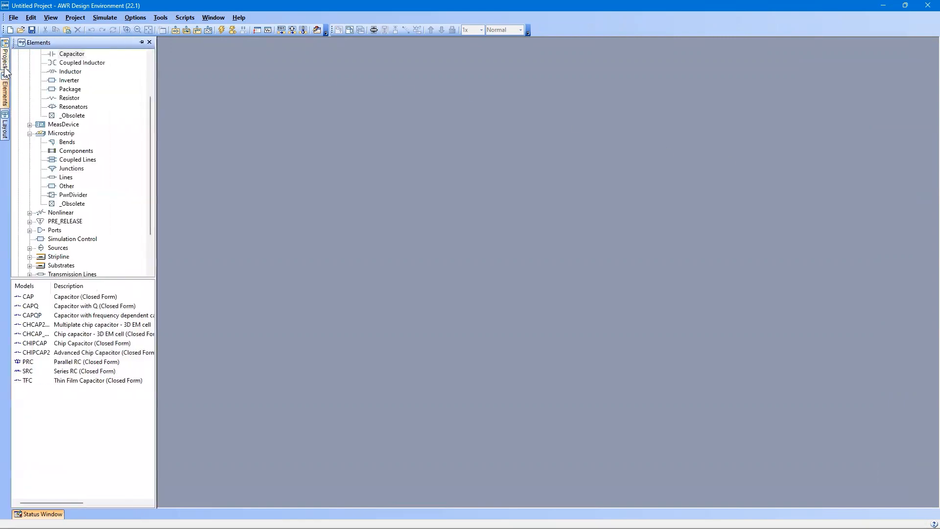
Delete Schematic 2 and System Diagram 1 from the project.
{"action": "mouse_move", "coordinate": [4, 65]}
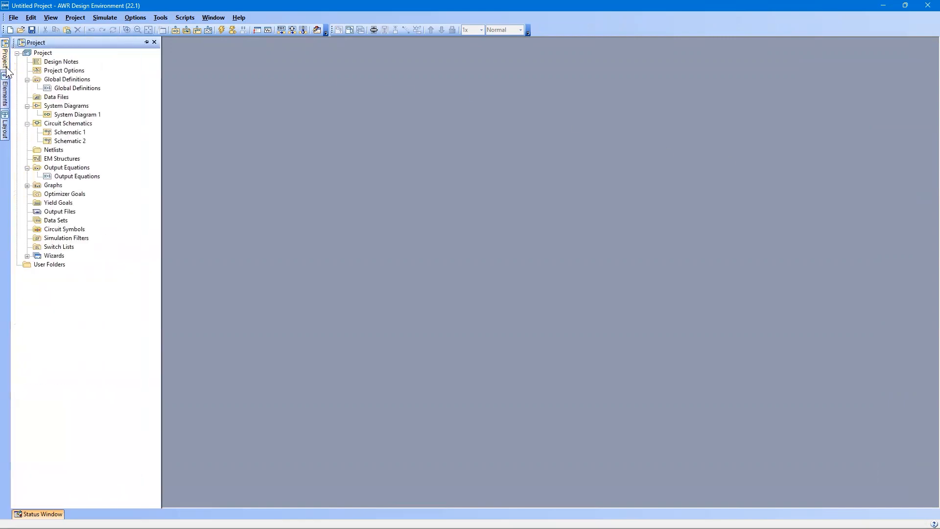
{"action": "left_click", "coordinate": [68, 140]}
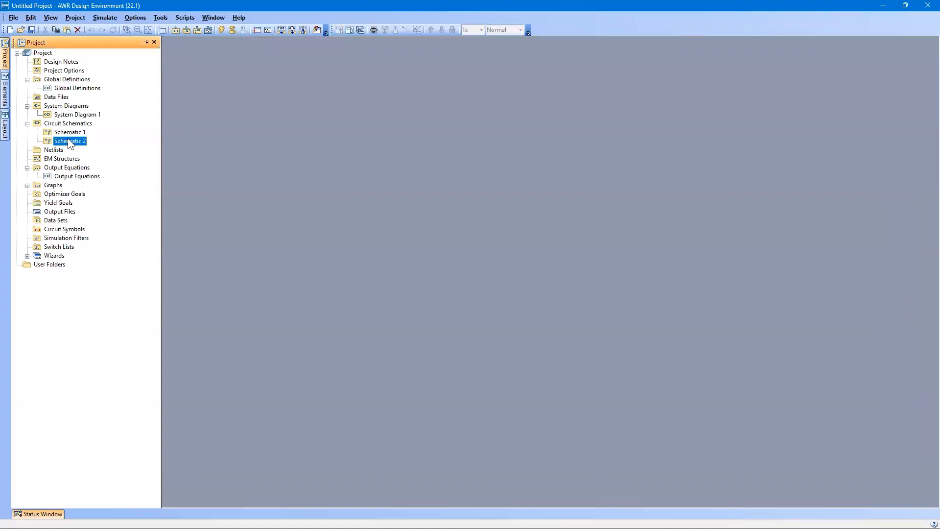
{"action": "key", "text": "Delete"}
{"action": "left_click", "coordinate": [79, 115]}
{"action": "key", "text": "Delete"}
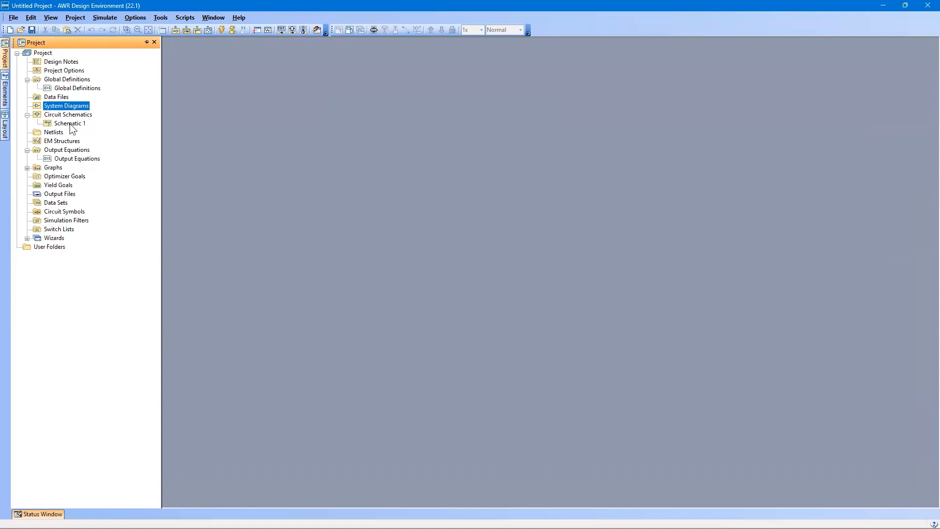
Open Schematic 1 and the S Parameters graph, and tile the two windows side by side.
{"action": "double_click", "coordinate": [70, 123]}
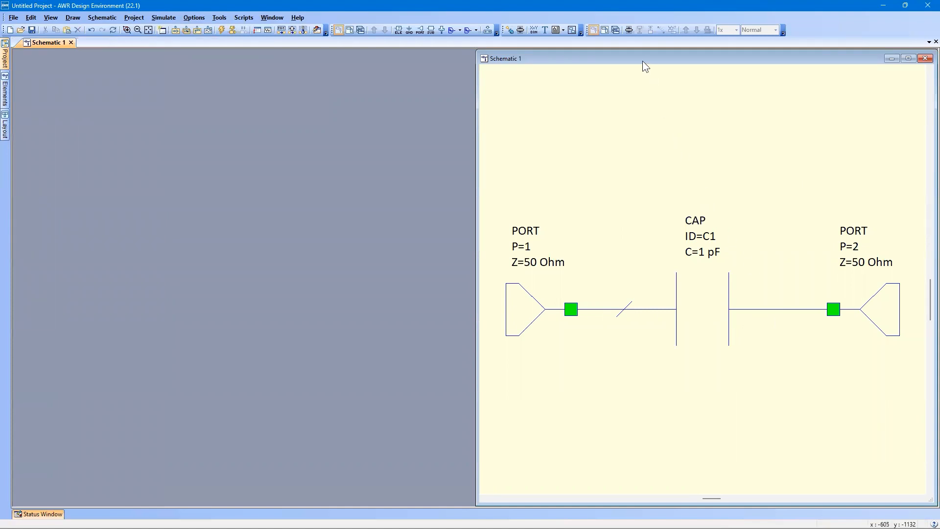
{"action": "left_click_drag", "start_coordinate": [642, 62], "coordinate": [185, 67]}
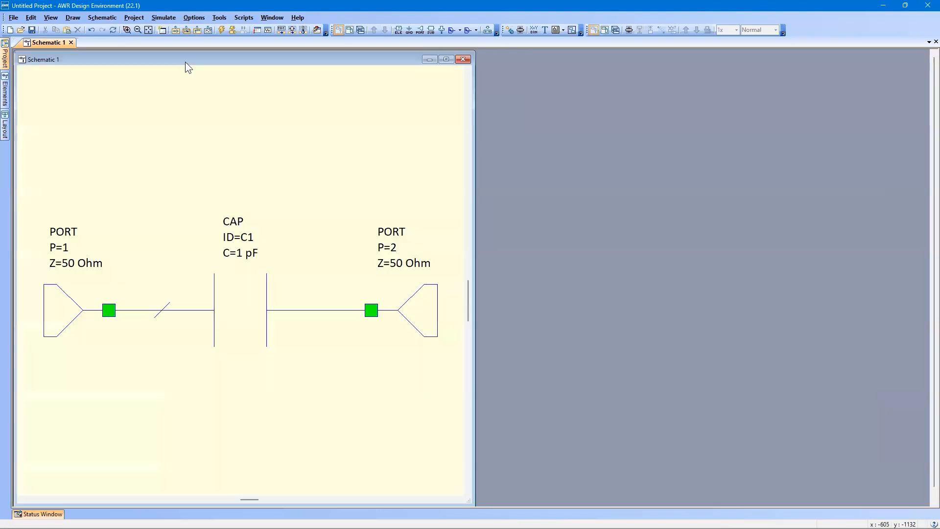
{"action": "mouse_move", "coordinate": [6, 57]}
{"action": "left_click", "coordinate": [27, 168]}
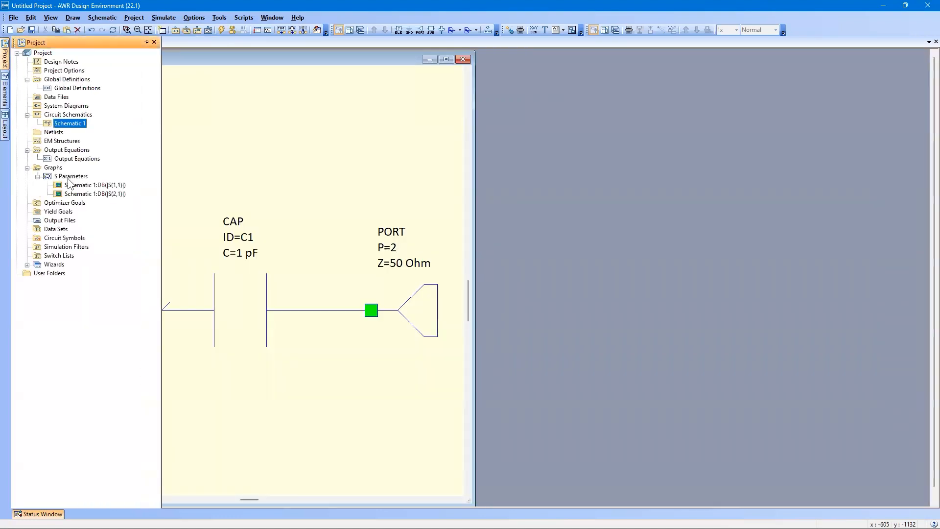
{"action": "double_click", "coordinate": [69, 177]}
{"action": "left_click", "coordinate": [36, 43]}
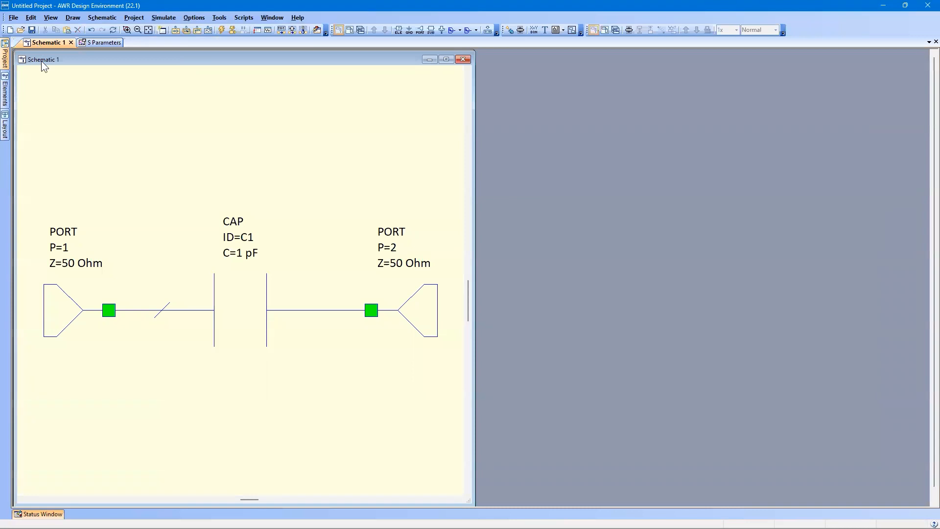
{"action": "left_click", "coordinate": [271, 17]}
{"action": "left_click", "coordinate": [291, 51]}
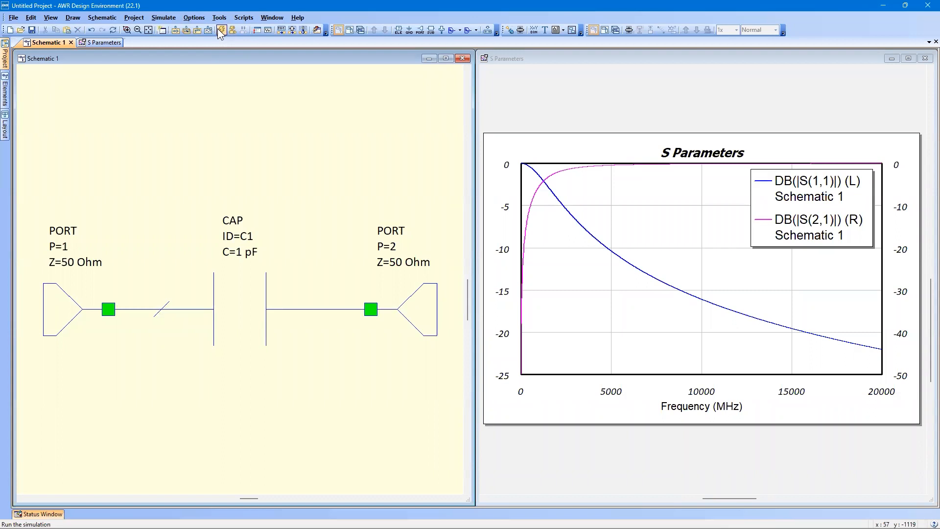
Move port 1 up away from the capacitor's end and back to its original place in Schematic 1.
{"action": "left_click_drag", "start_coordinate": [54, 306], "coordinate": [57, 276]}
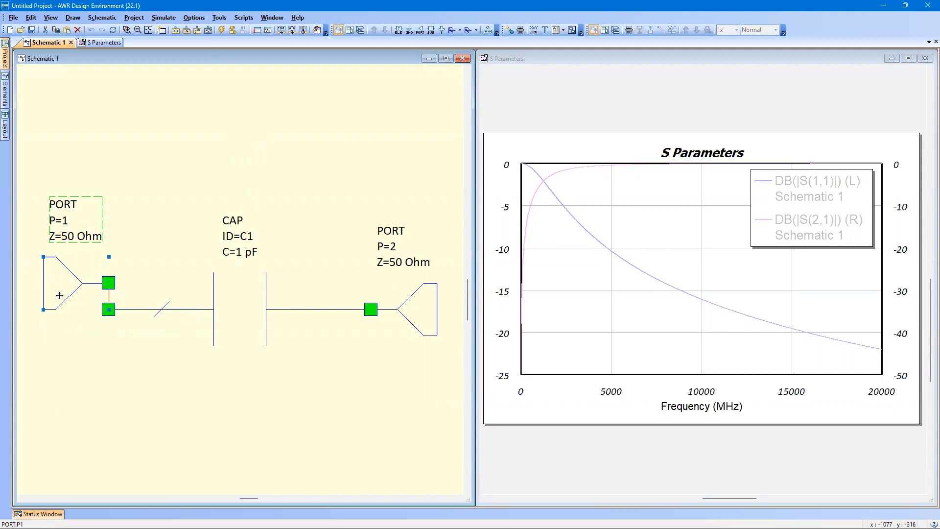
{"action": "left_click_drag", "start_coordinate": [59, 296], "coordinate": [59, 322]}
{"action": "left_click", "coordinate": [143, 384]}
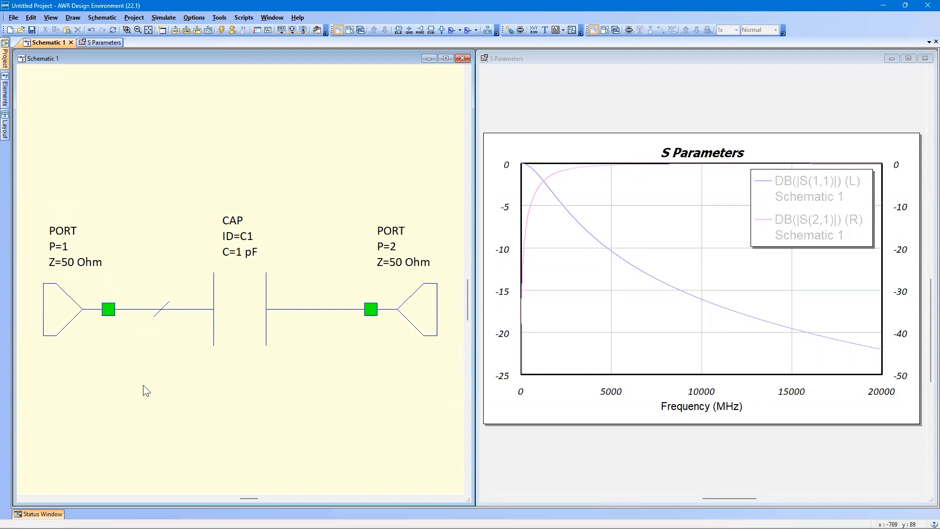
Look up the Analyze command and its shortcut among the simulation commands.
{"action": "left_click", "coordinate": [163, 18]}
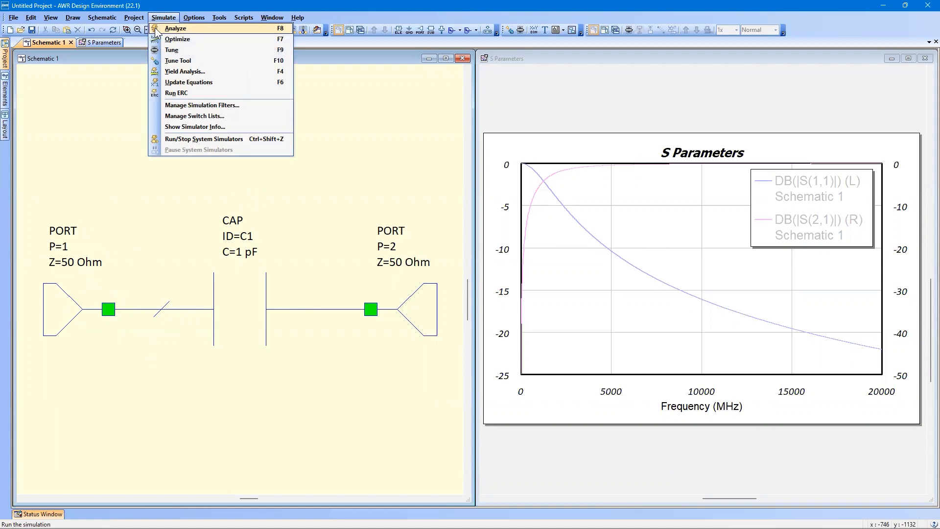
{"action": "left_click", "coordinate": [156, 31]}
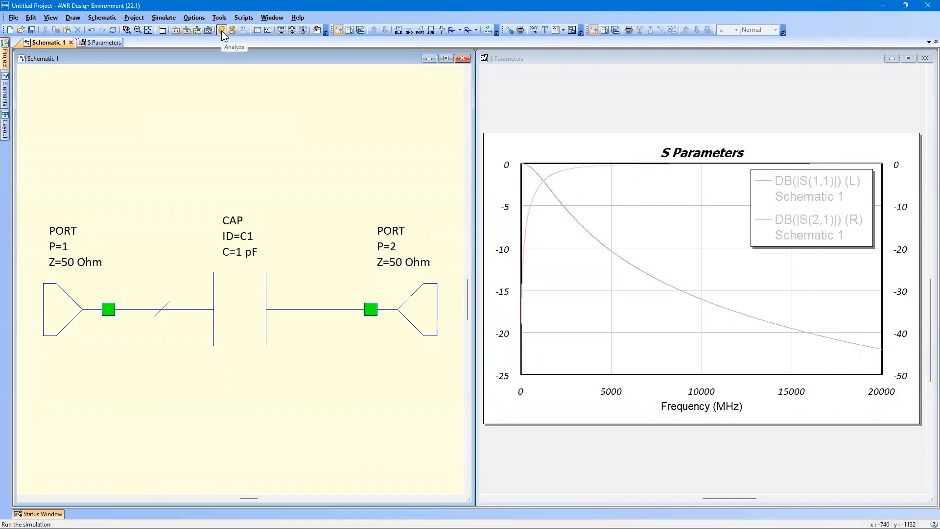
{"action": "left_click", "coordinate": [163, 17]}
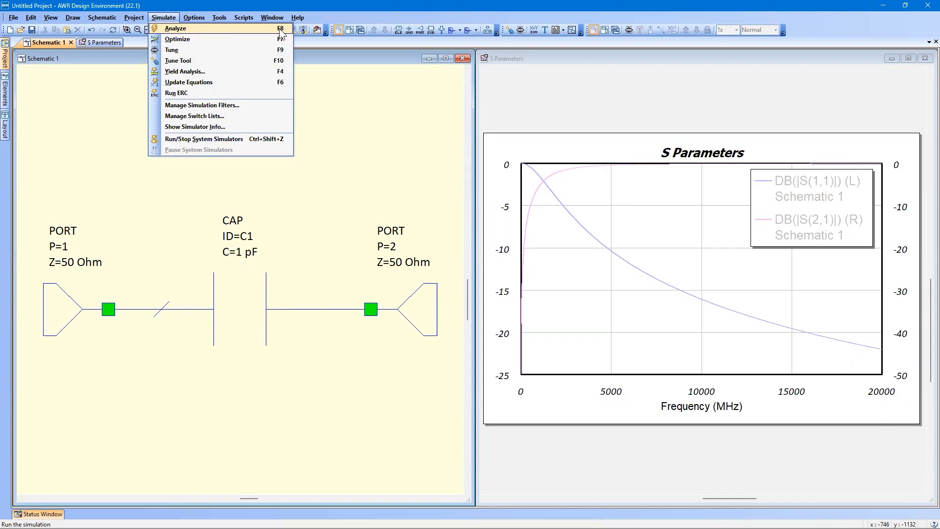
{"action": "left_click", "coordinate": [166, 18]}
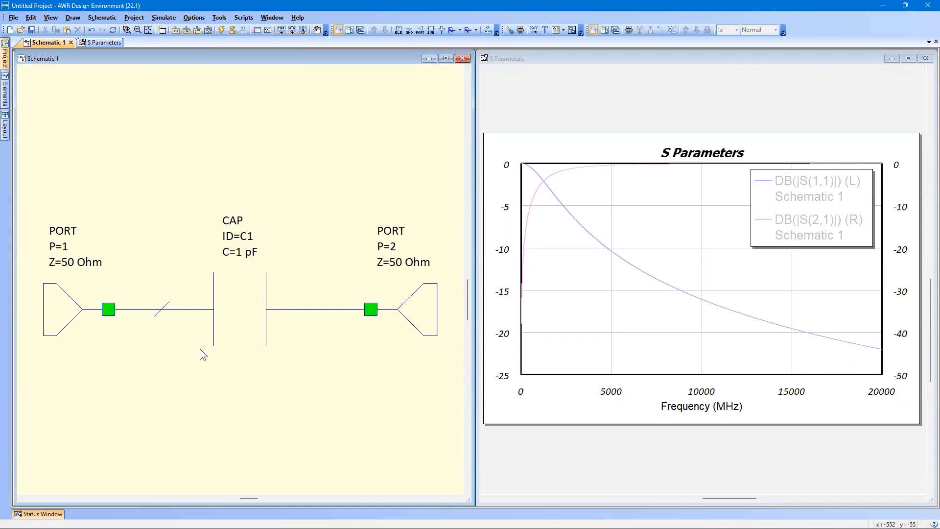
Delete the capacitor between the two ports in Schematic 1.
{"action": "scroll", "coordinate": [200, 349], "scroll_direction": "down", "scroll_amount": 1}
{"action": "scroll", "coordinate": [200, 349], "scroll_direction": "down", "scroll_amount": 1}
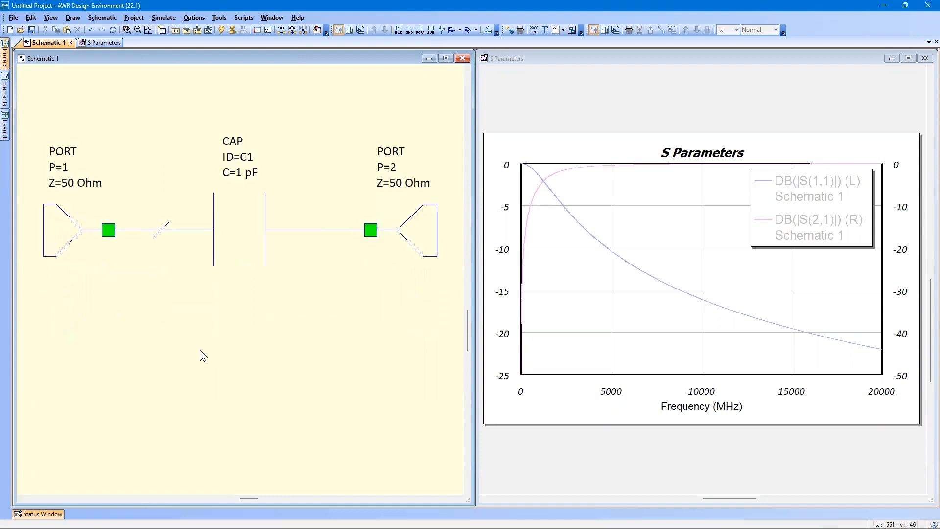
{"action": "scroll", "coordinate": [200, 354], "scroll_direction": "down", "scroll_amount": 1}
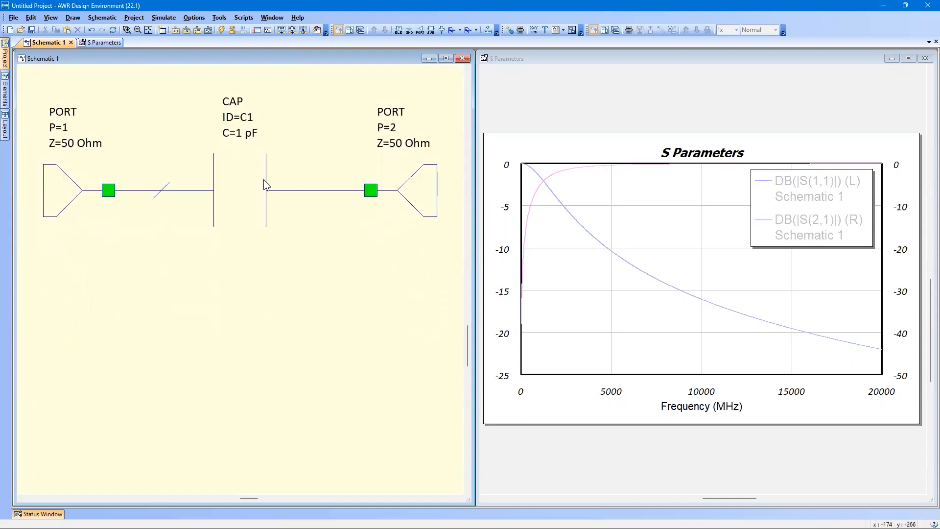
{"action": "left_click", "coordinate": [236, 191]}
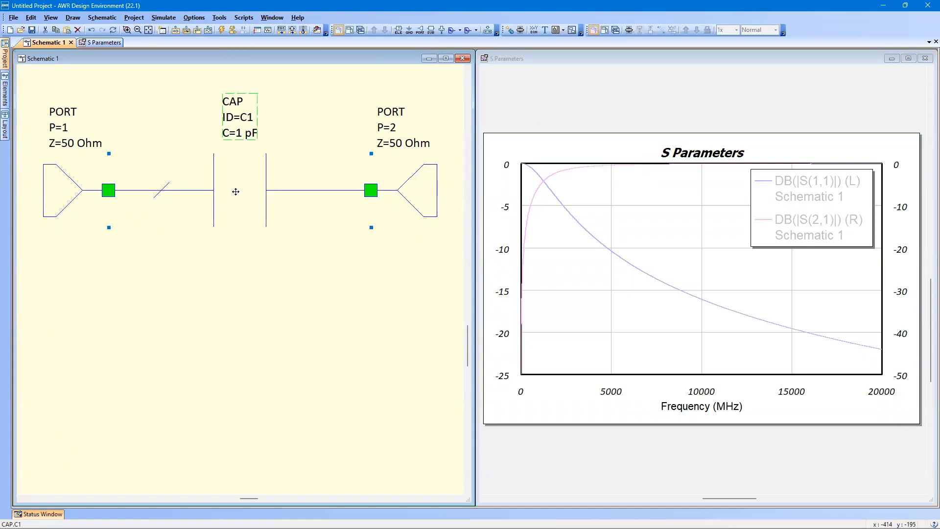
{"action": "key", "text": "Delete"}
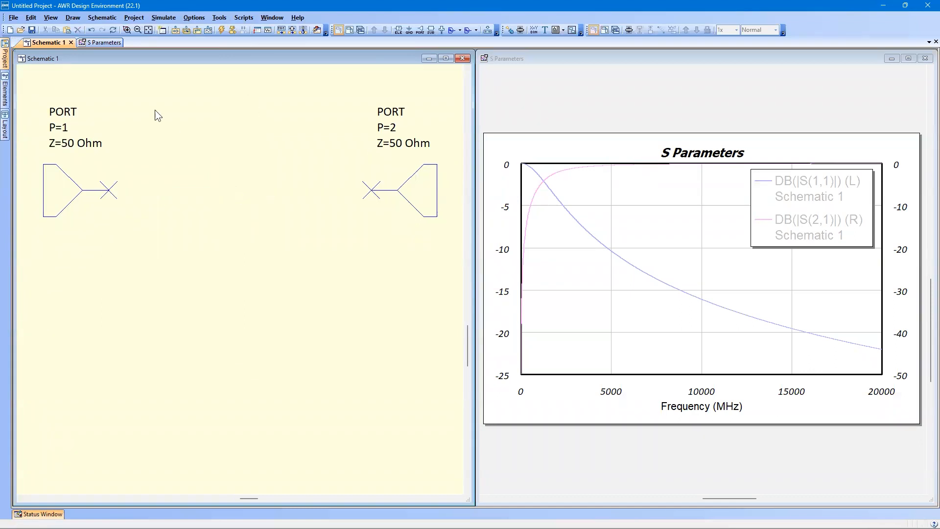
Place a CAP element from the lumped-element capacitor models between ports 1 and 2 in Schematic 1.
{"action": "left_click", "coordinate": [5, 111]}
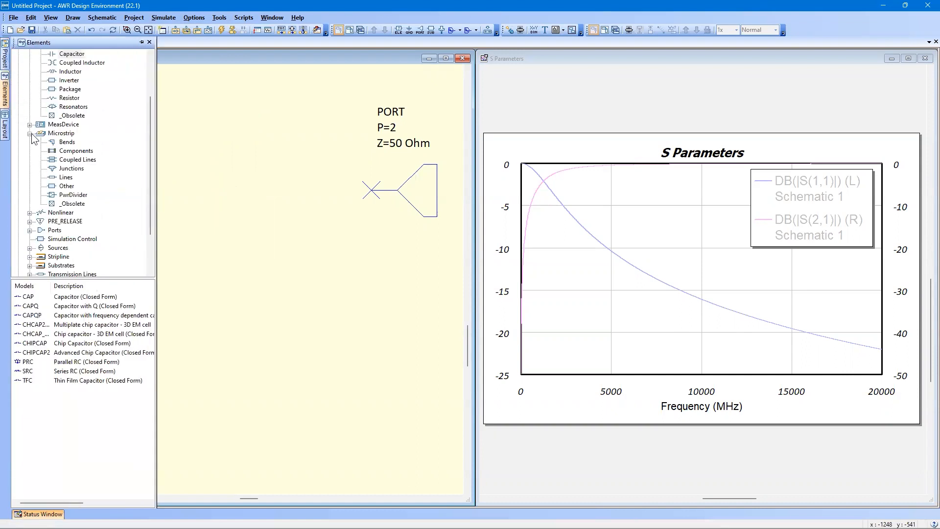
{"action": "left_click", "coordinate": [30, 132]}
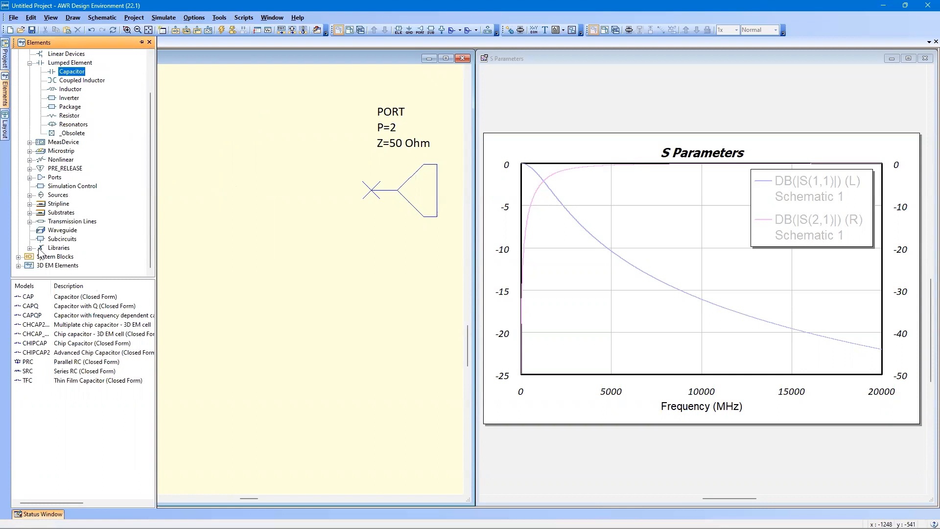
{"action": "left_click", "coordinate": [27, 298]}
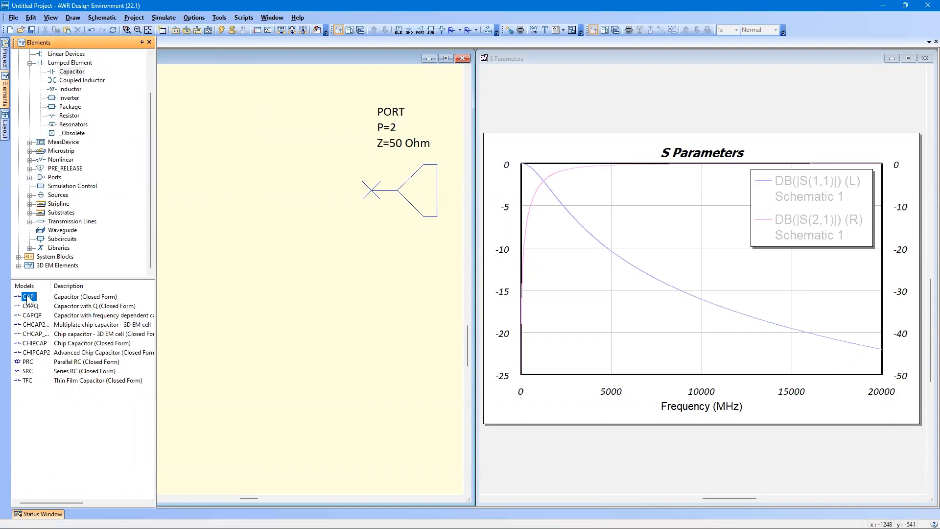
{"action": "left_click_drag", "start_coordinate": [39, 295], "coordinate": [96, 285]}
{"action": "left_click_drag", "start_coordinate": [287, 238], "coordinate": [279, 241]}
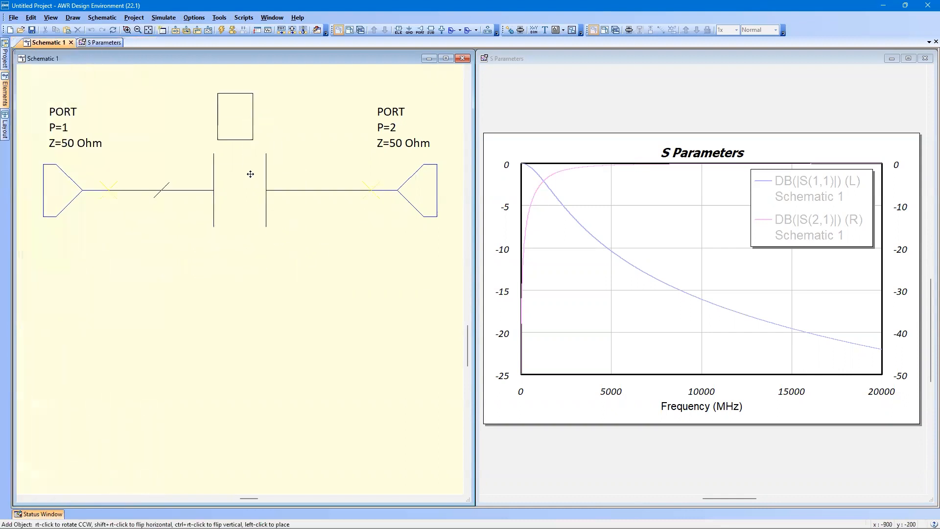
{"action": "left_click", "coordinate": [250, 174]}
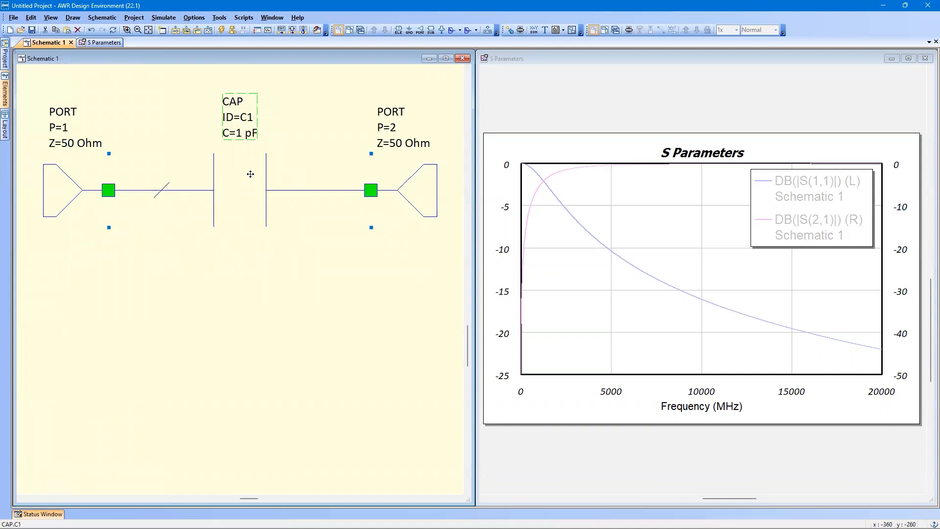
Review the lumped-element capacitor models in the element browser, and delete the capacitor between the two ports.
{"action": "mouse_move", "coordinate": [5, 91]}
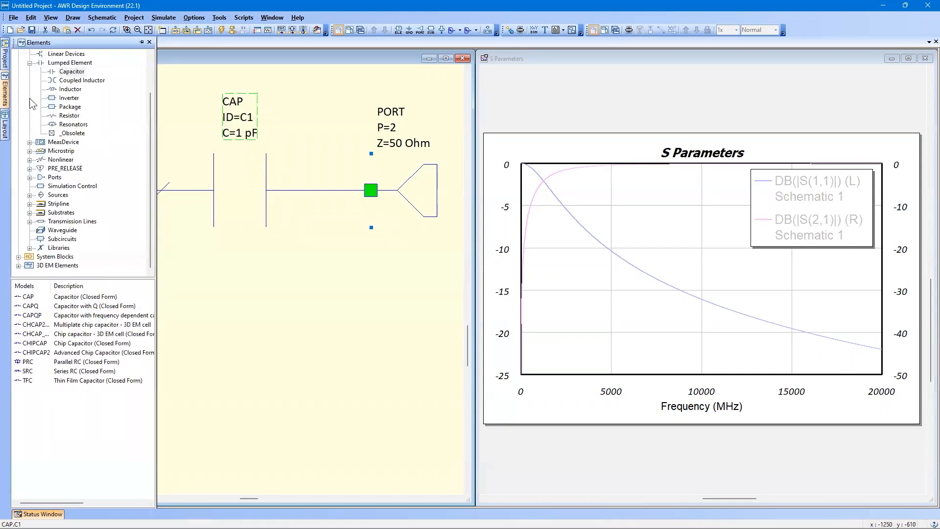
{"action": "left_click", "coordinate": [30, 63]}
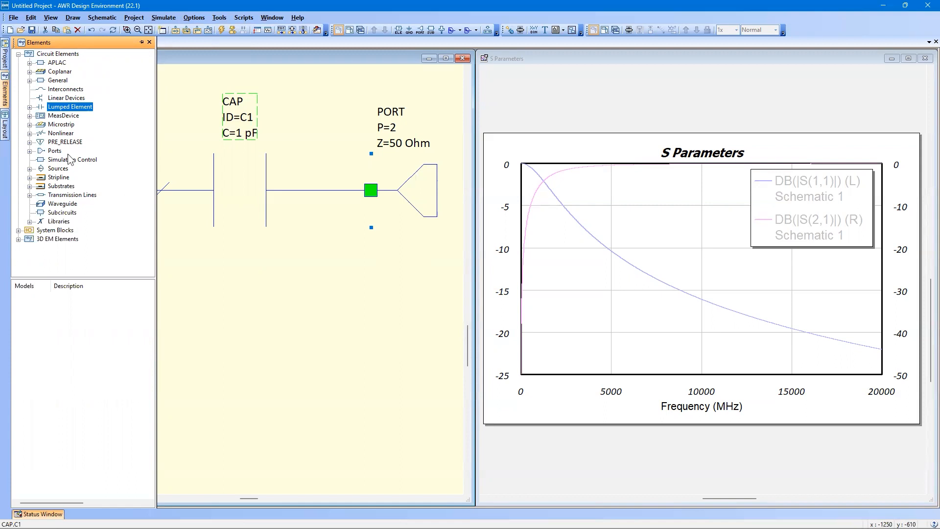
{"action": "left_click", "coordinate": [30, 106]}
{"action": "left_click", "coordinate": [62, 116]}
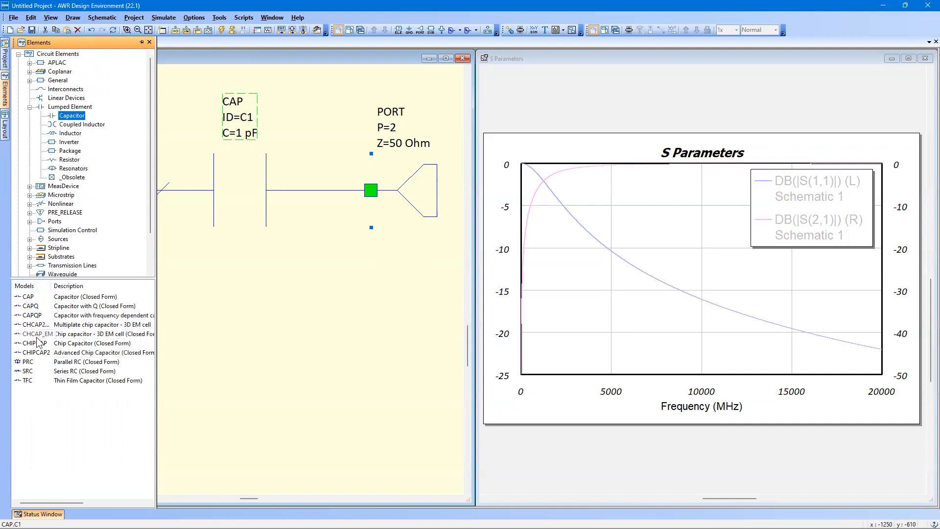
{"action": "left_click", "coordinate": [30, 107]}
{"action": "left_click", "coordinate": [258, 195]}
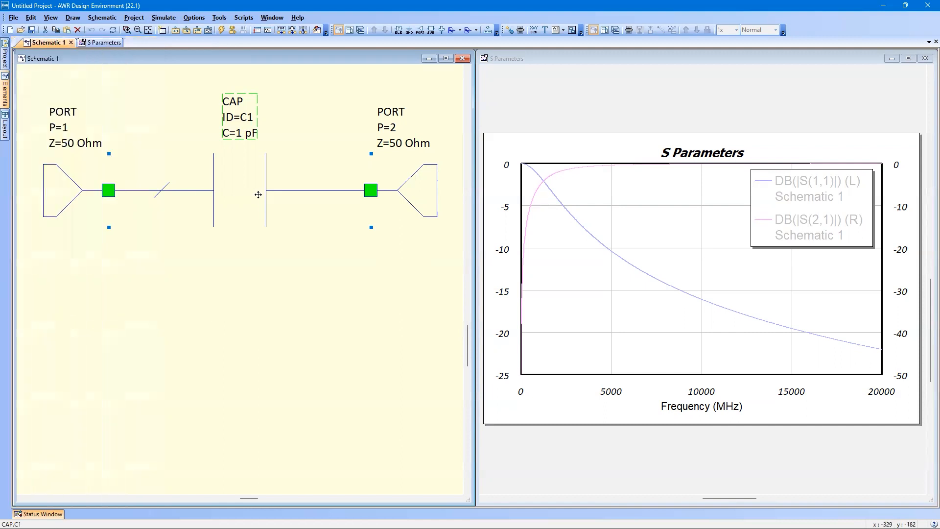
{"action": "key", "text": "Delete"}
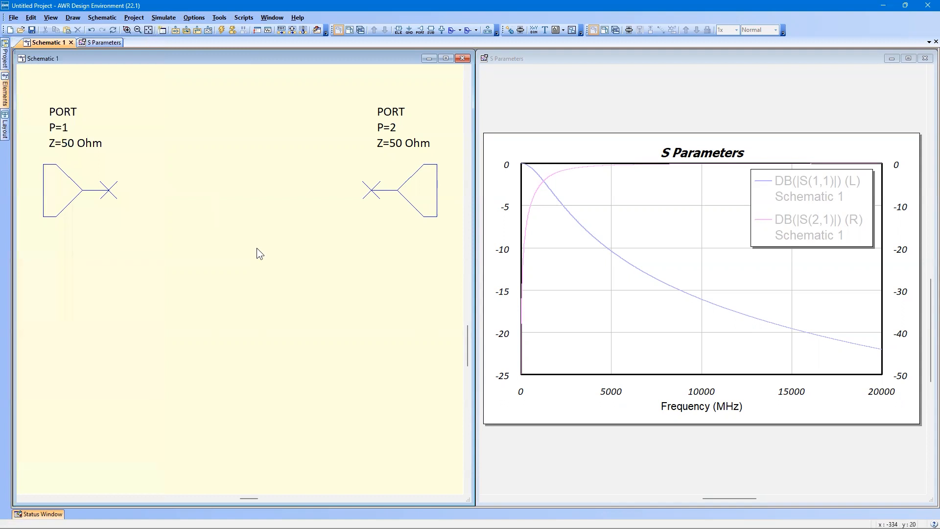
Insert a new CAP element with its hotkey between ports 1 and 2, and deselect it.
{"action": "key", "text": "shift+c"}
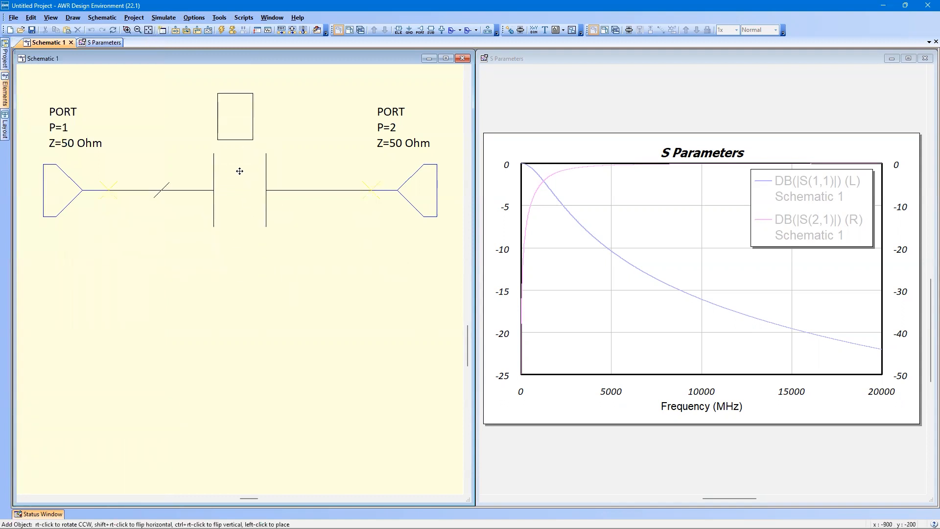
{"action": "left_click", "coordinate": [240, 171]}
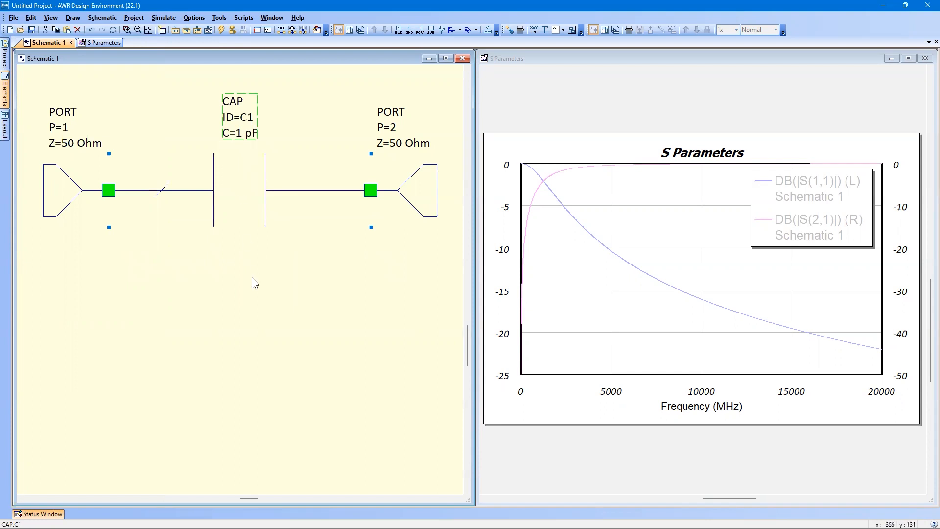
{"action": "scroll", "coordinate": [252, 277], "scroll_direction": "up", "scroll_amount": 2}
{"action": "left_click", "coordinate": [240, 347]}
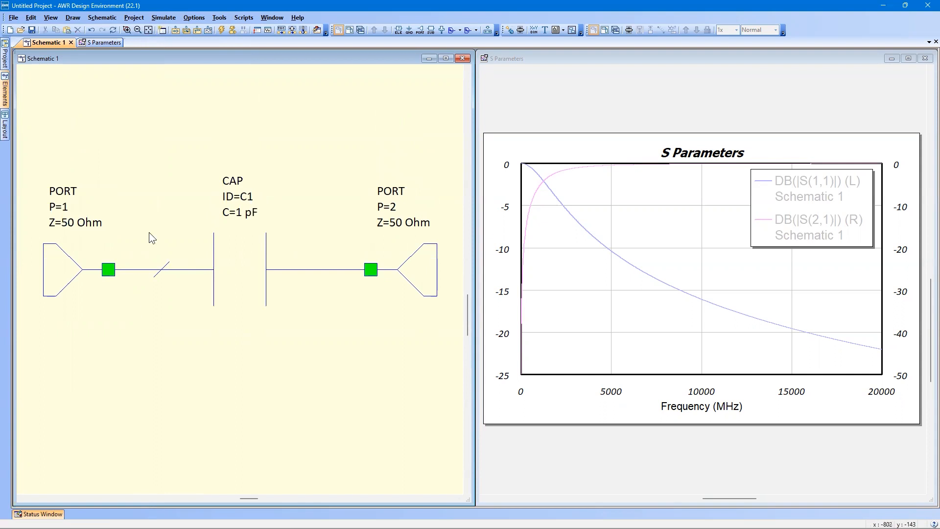
Check the current hotkeys of SimulateAnalyze and of the lumped capacitor, inductor and resistor commands in the hotkey settings.
{"action": "left_click", "coordinate": [218, 20]}
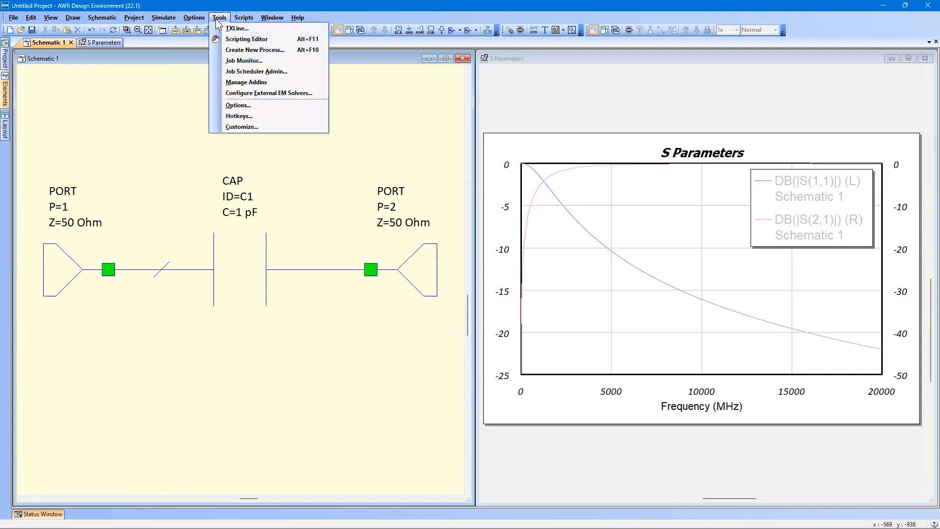
{"action": "left_click", "coordinate": [229, 117]}
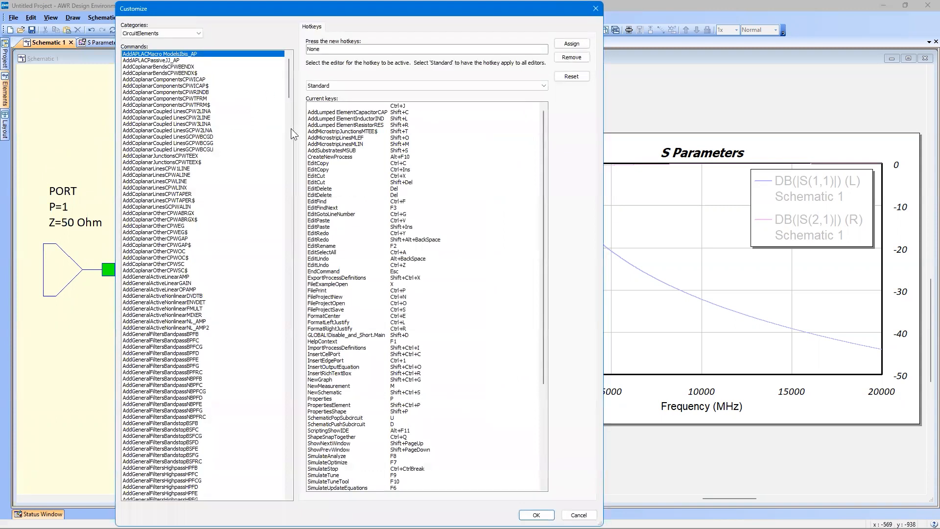
{"action": "scroll", "coordinate": [377, 208], "scroll_direction": "down", "scroll_amount": 7}
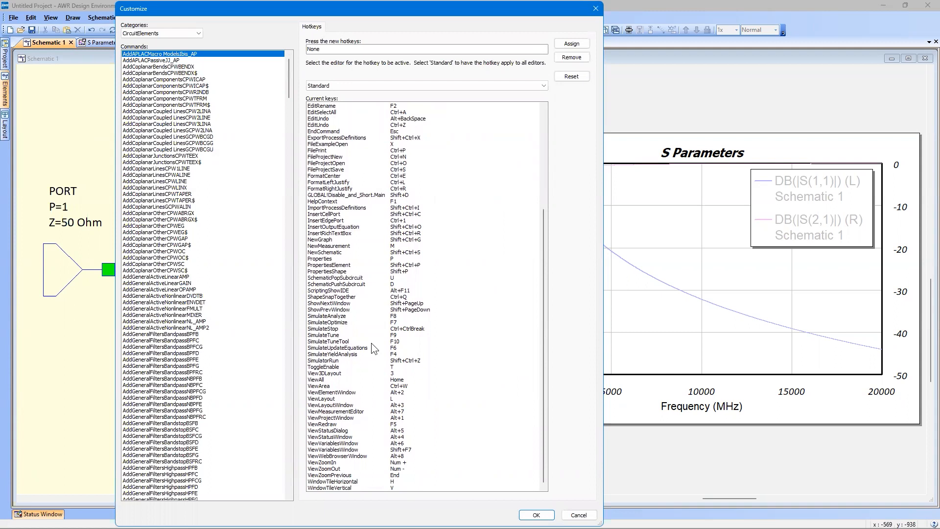
{"action": "left_click", "coordinate": [345, 317]}
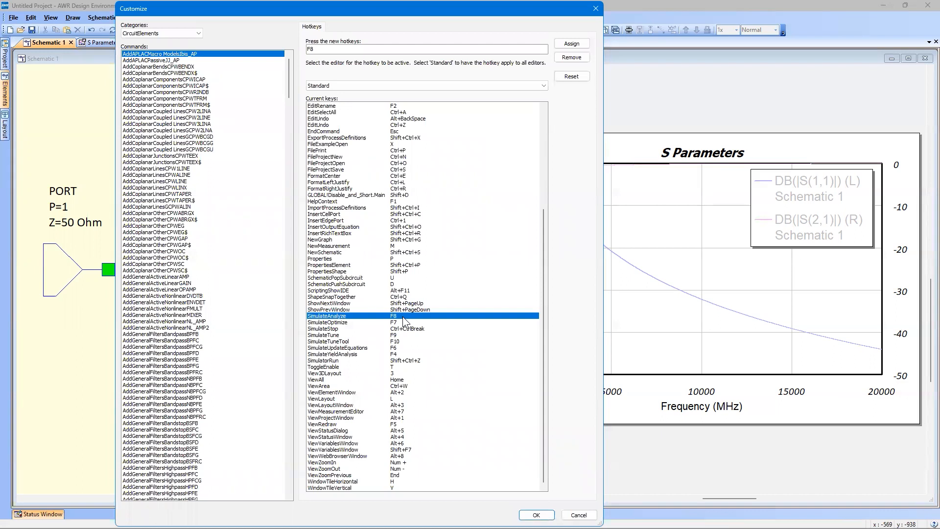
{"action": "scroll", "coordinate": [405, 321], "scroll_direction": "up", "scroll_amount": 7}
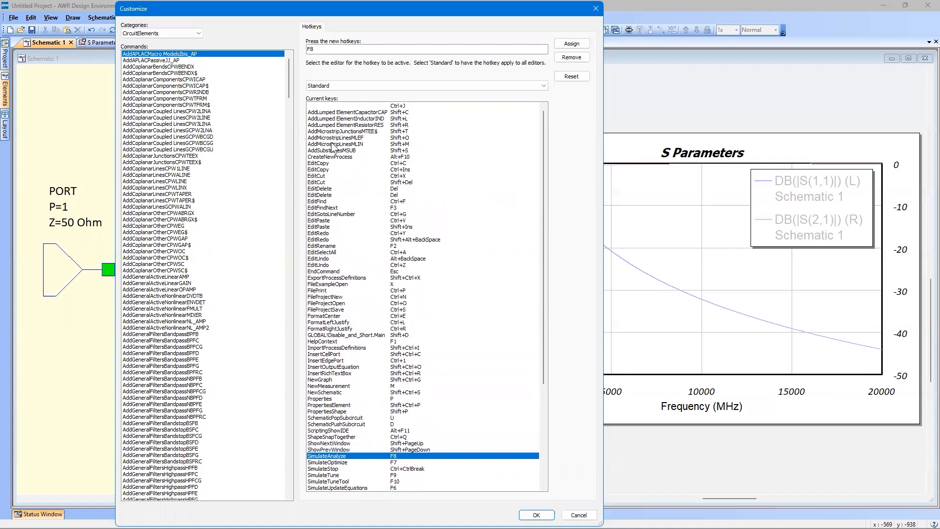
{"action": "left_click", "coordinate": [343, 112]}
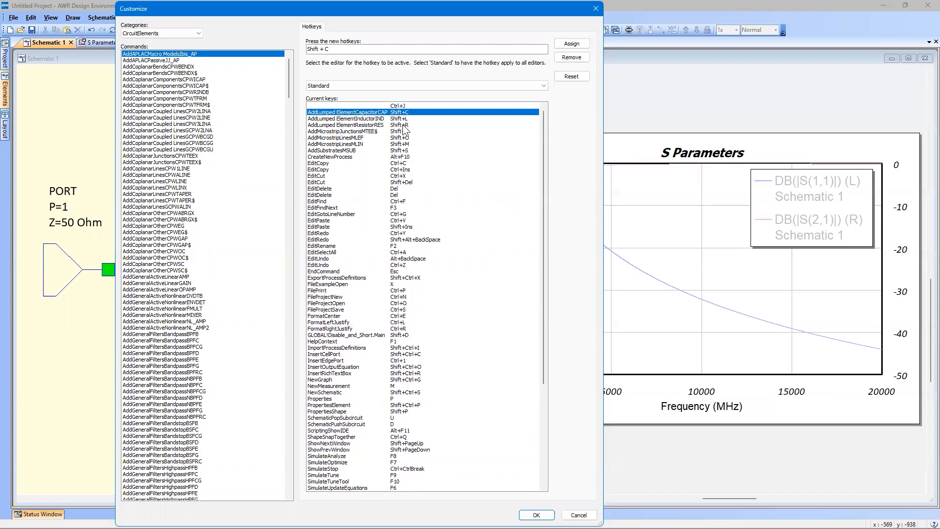
{"action": "left_click", "coordinate": [404, 119]}
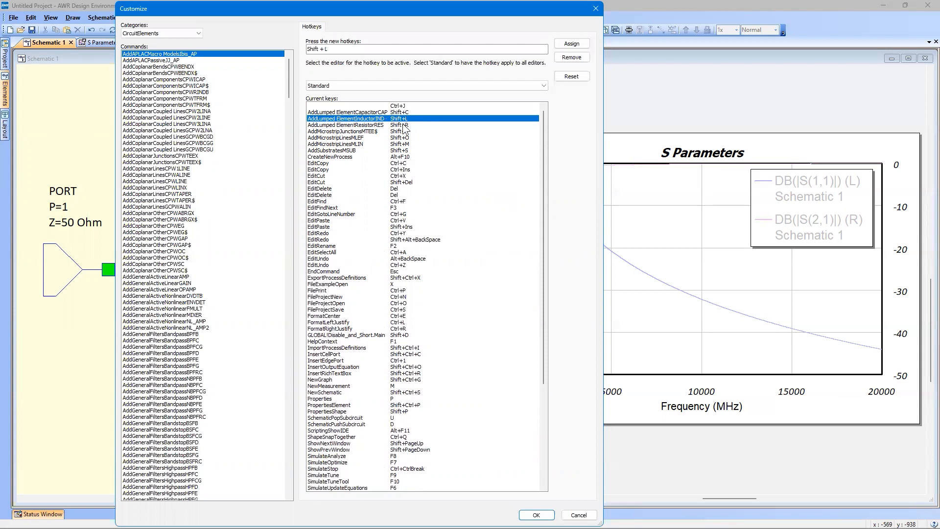
{"action": "left_click", "coordinate": [404, 126]}
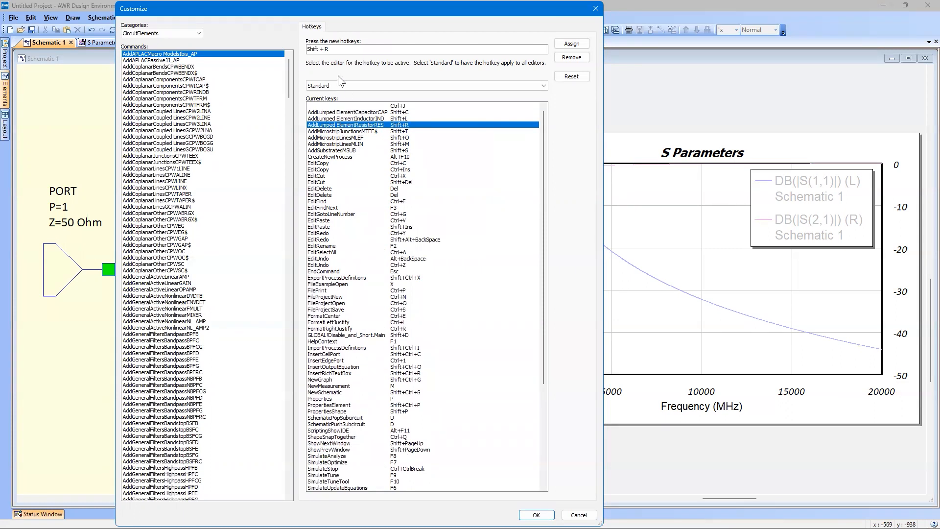
Examine the command categories and the CircuitElements commands that can receive hotkeys, and close the hotkey settings.
{"action": "left_click", "coordinate": [200, 33]}
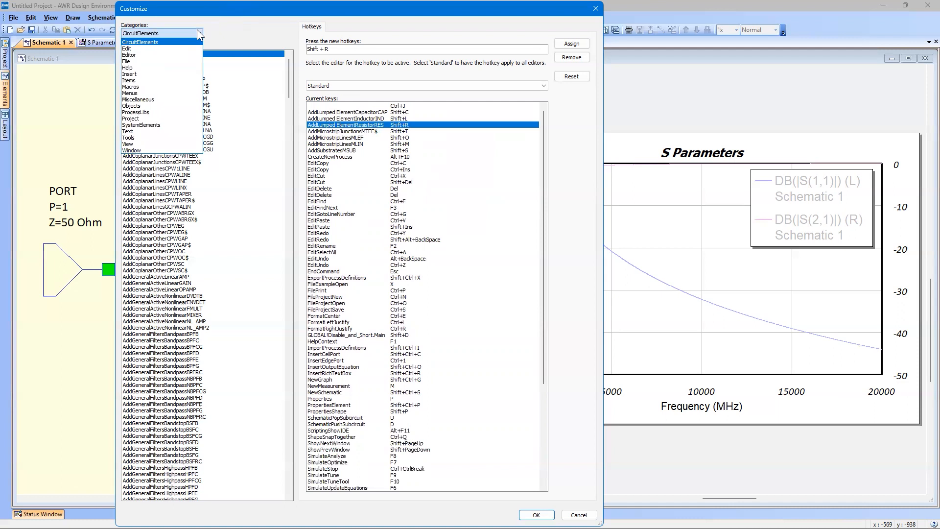
{"action": "left_click", "coordinate": [145, 42]}
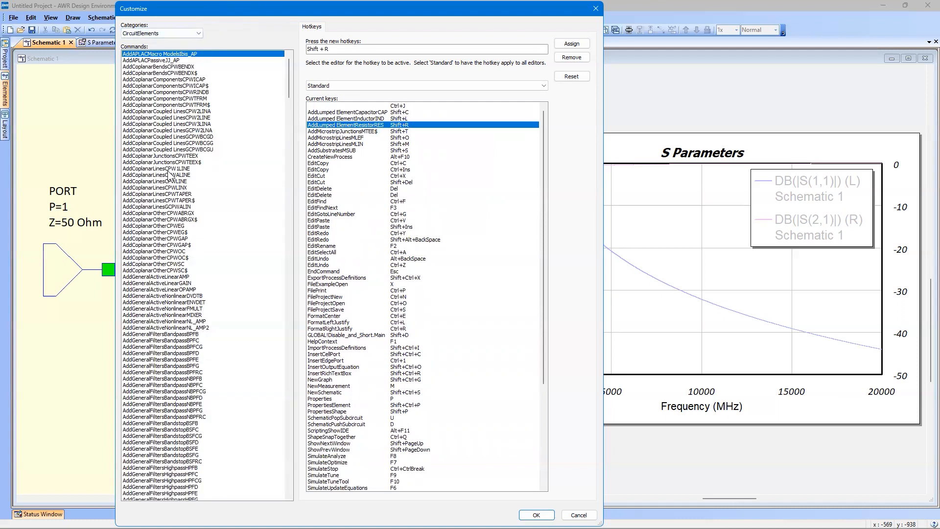
{"action": "scroll", "coordinate": [168, 176], "scroll_direction": "down", "scroll_amount": 5}
{"action": "scroll", "coordinate": [168, 175], "scroll_direction": "down", "scroll_amount": 15}
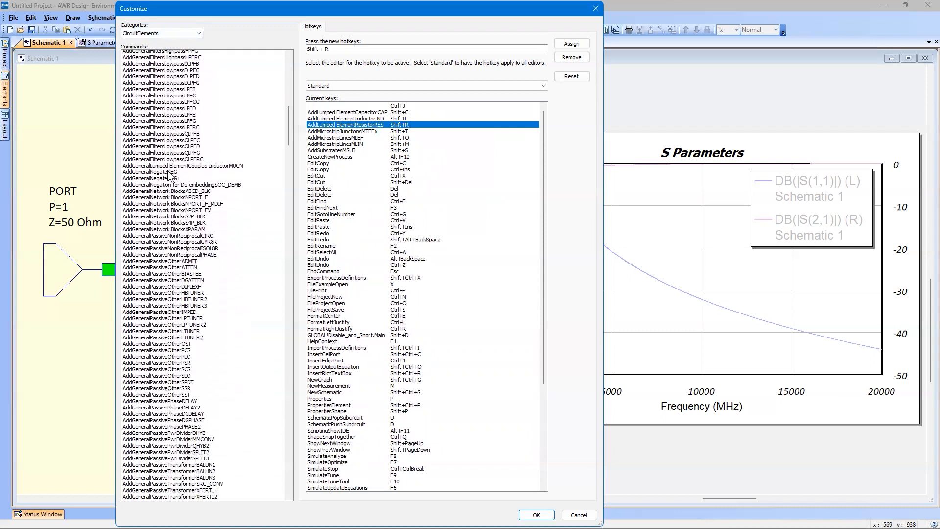
{"action": "scroll", "coordinate": [167, 176], "scroll_direction": "down", "scroll_amount": 20}
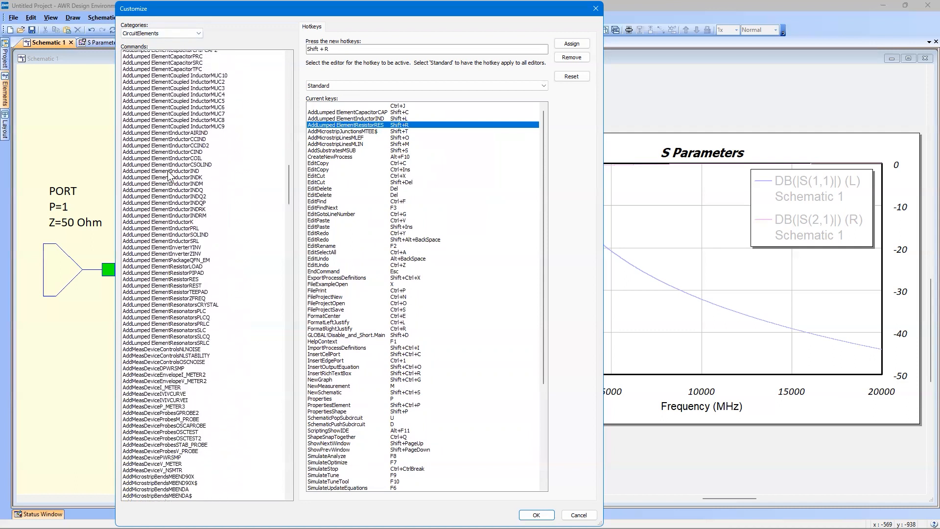
{"action": "scroll", "coordinate": [168, 175], "scroll_direction": "down", "scroll_amount": 20}
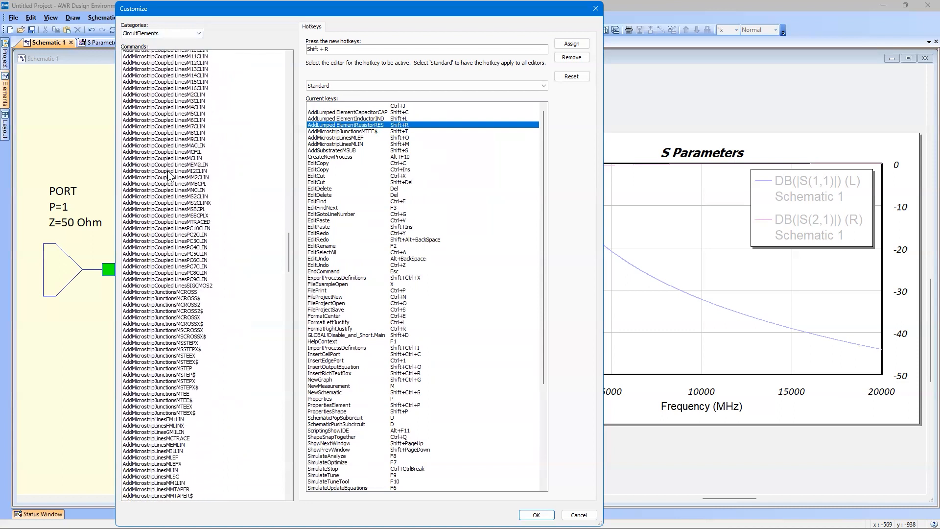
{"action": "scroll", "coordinate": [168, 175], "scroll_direction": "up", "scroll_amount": 5}
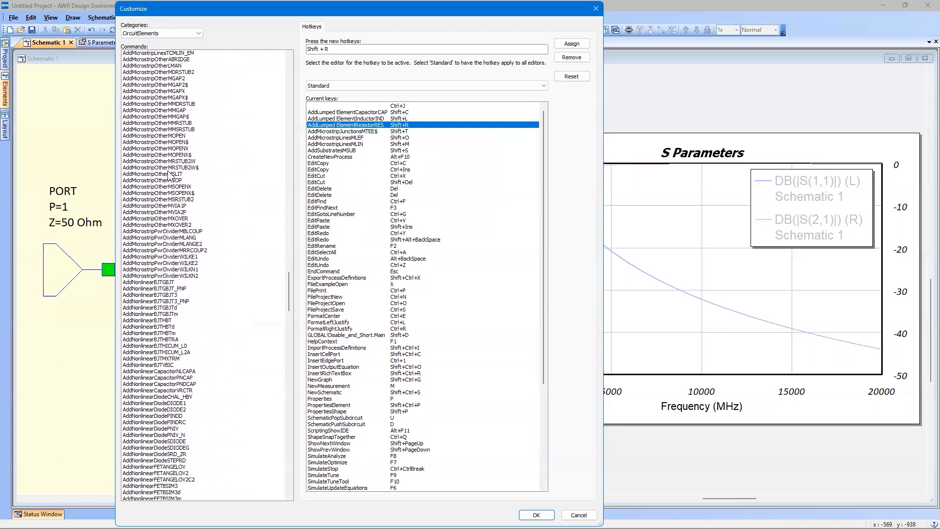
{"action": "scroll", "coordinate": [168, 175], "scroll_direction": "up", "scroll_amount": 20}
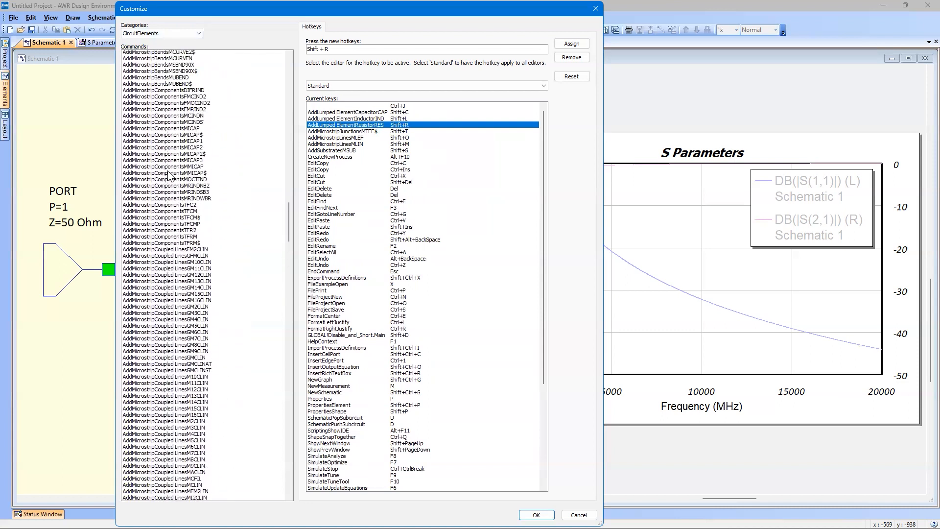
{"action": "scroll", "coordinate": [168, 175], "scroll_direction": "up", "scroll_amount": 20}
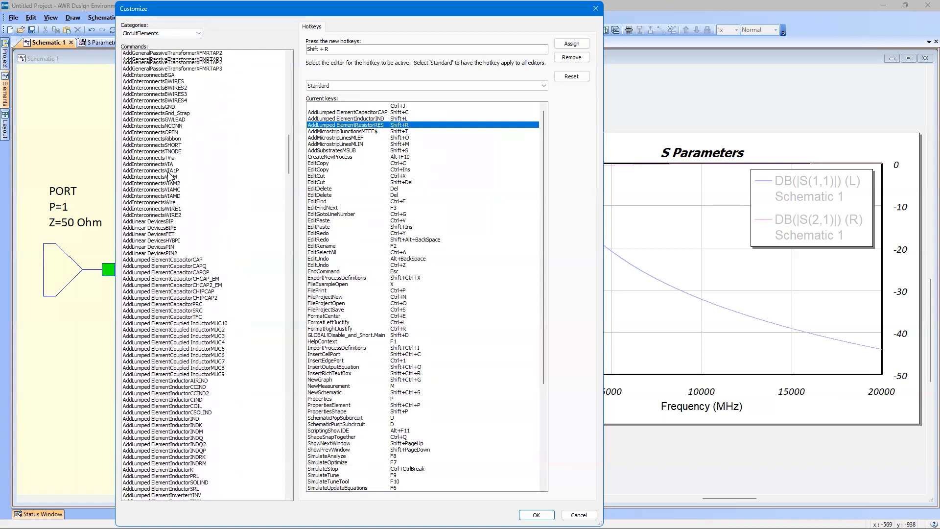
{"action": "scroll", "coordinate": [168, 175], "scroll_direction": "up", "scroll_amount": 20}
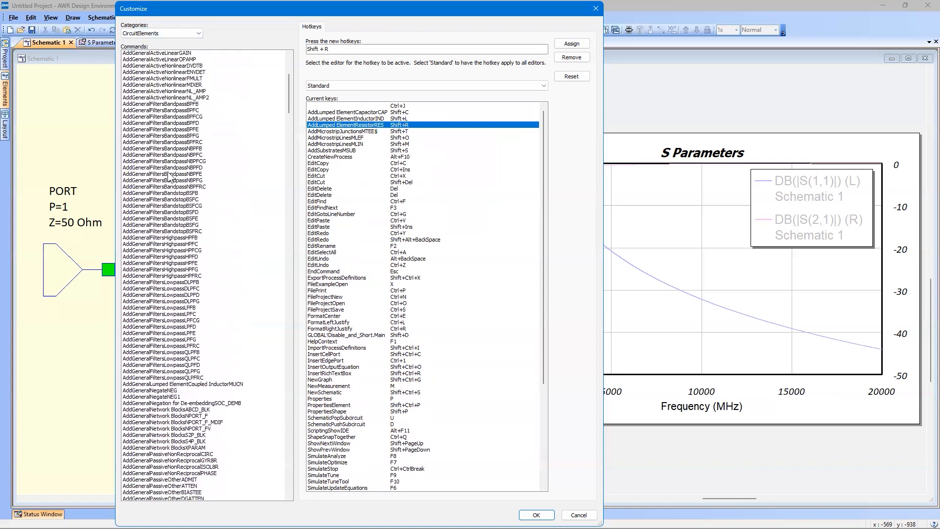
{"action": "scroll", "coordinate": [167, 175], "scroll_direction": "up", "scroll_amount": 6}
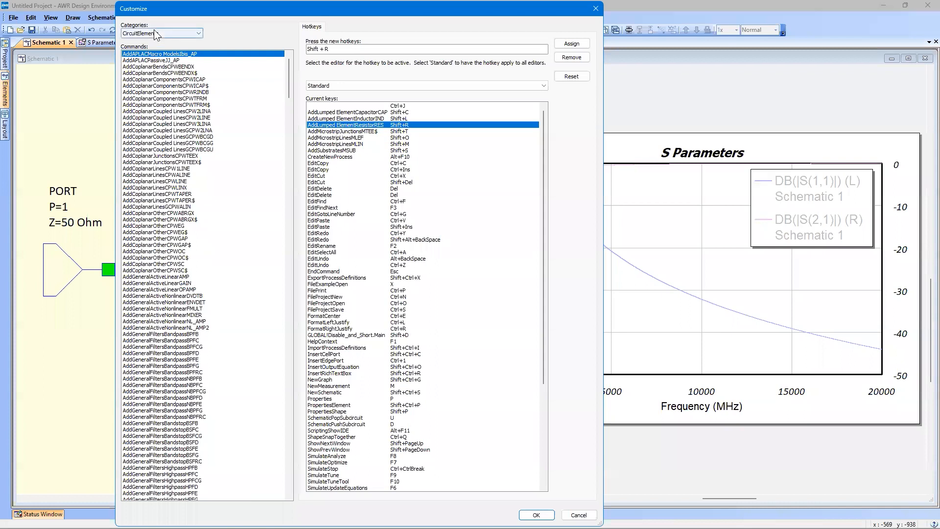
{"action": "left_click", "coordinate": [157, 35]}
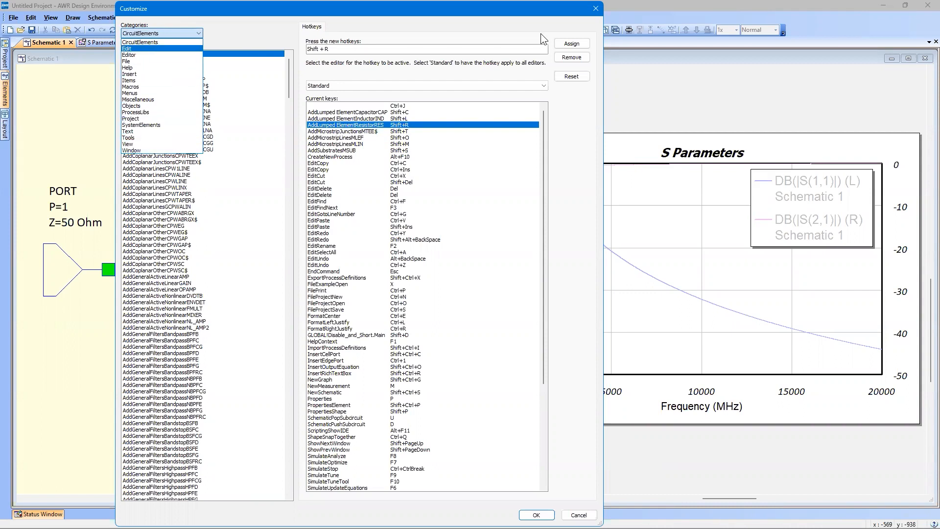
{"action": "left_click", "coordinate": [589, 16]}
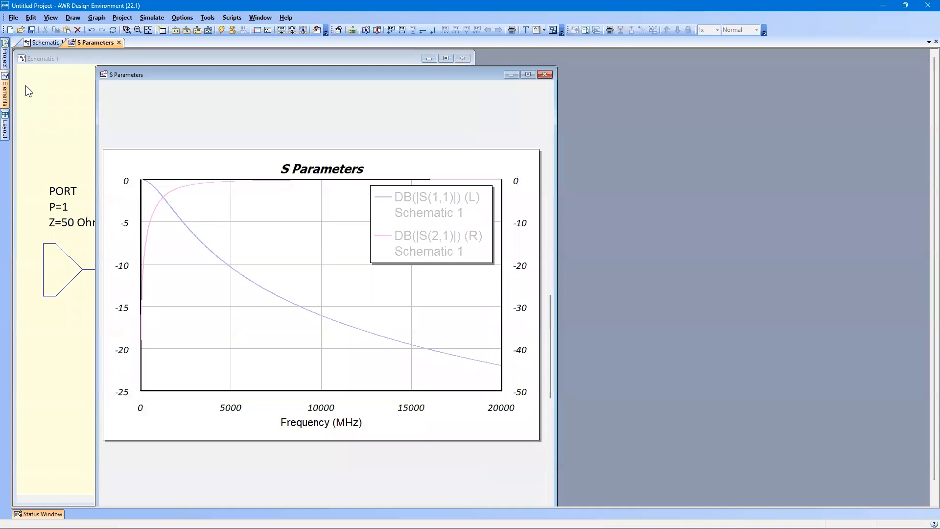
Tile the Schematic 1 and S Parameters windows vertically, and run the simulation to update the graph.
{"action": "left_click", "coordinate": [26, 85]}
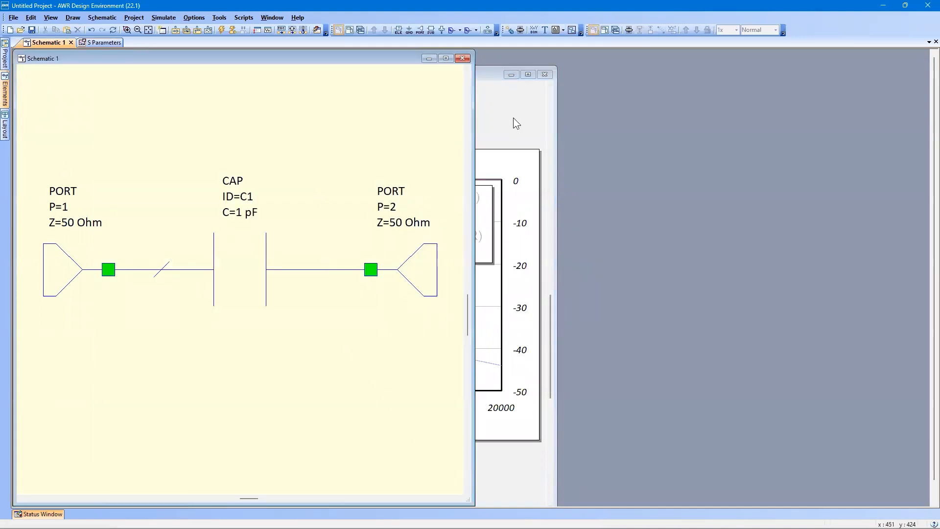
{"action": "left_click", "coordinate": [276, 20]}
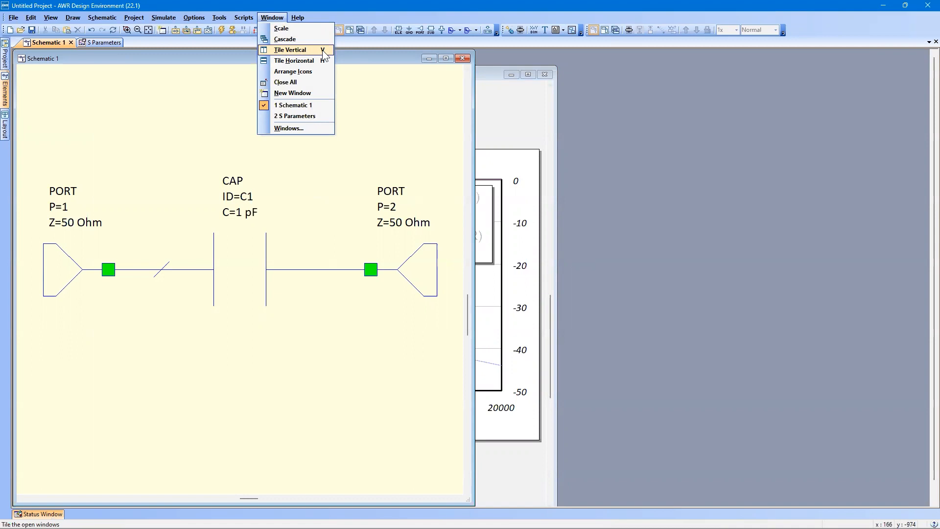
{"action": "left_click", "coordinate": [302, 185]}
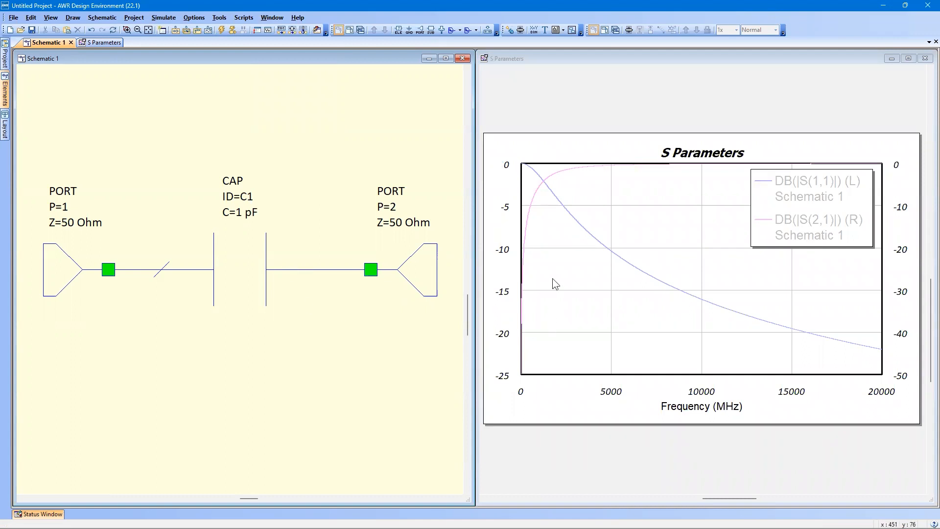
{"action": "key", "text": "F8"}
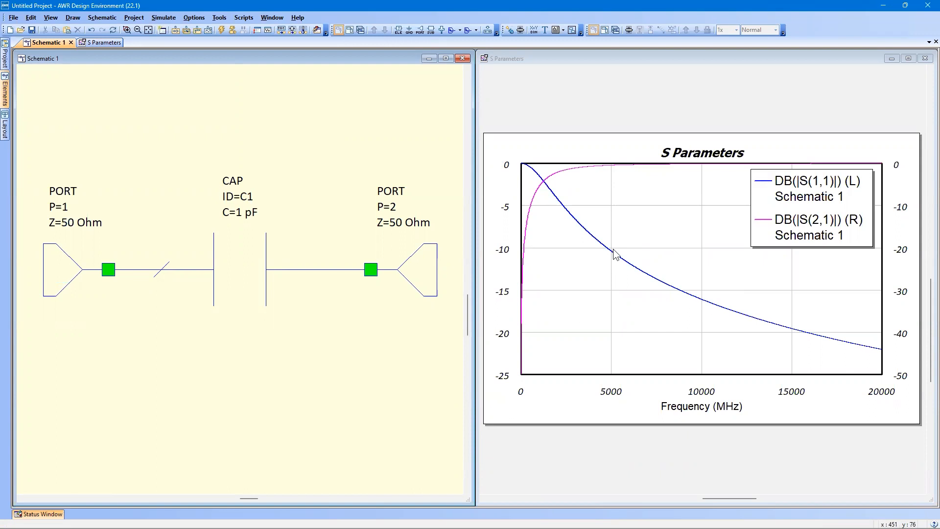
Open the hotkey settings and list the commands of the Menus category and of the Edit category.
{"action": "left_click", "coordinate": [217, 18]}
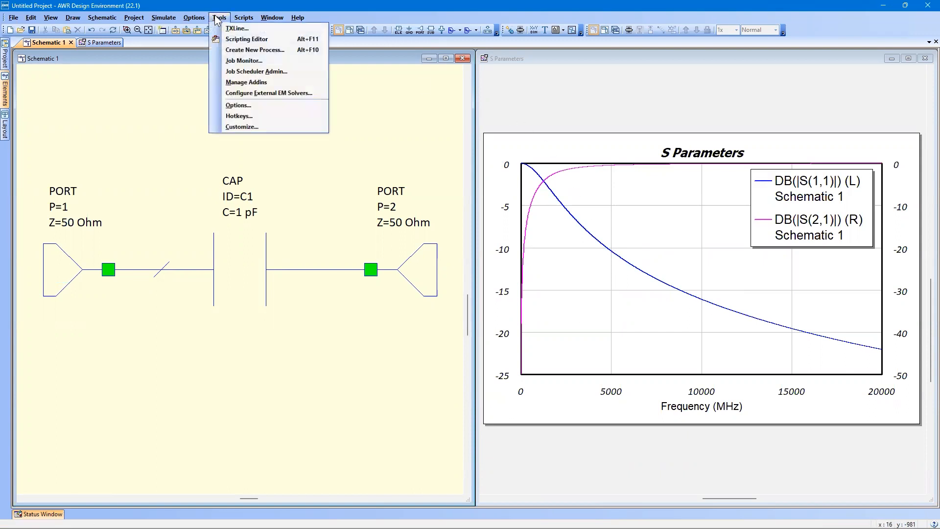
{"action": "left_click", "coordinate": [226, 115]}
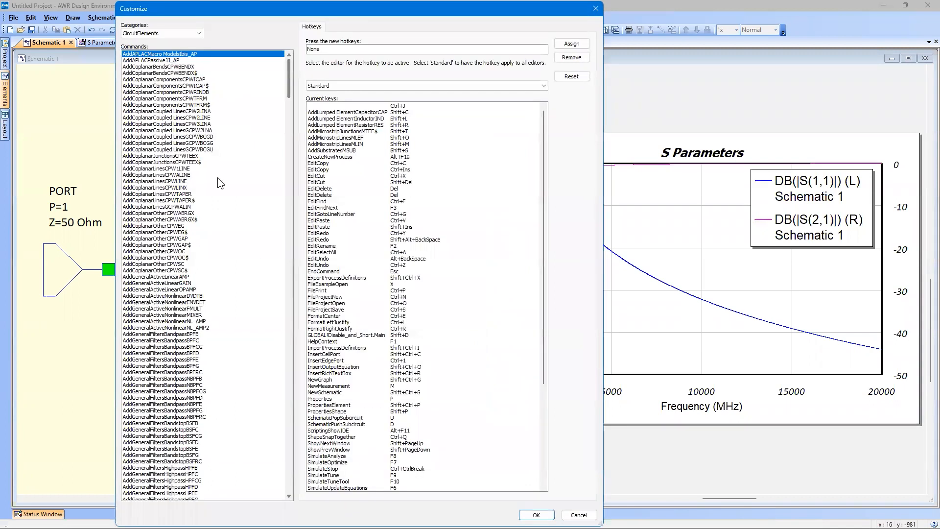
{"action": "left_click", "coordinate": [148, 31]}
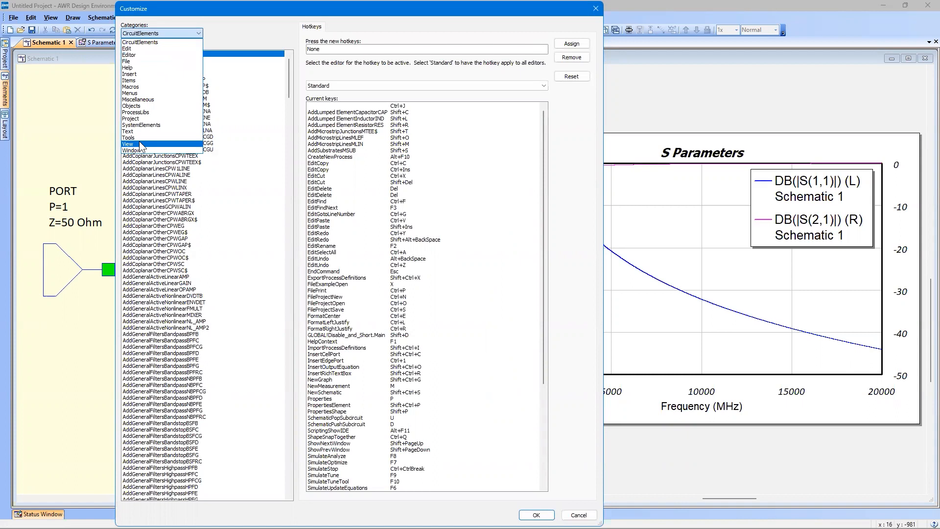
{"action": "left_click", "coordinate": [145, 93]}
{"action": "left_click", "coordinate": [136, 34]}
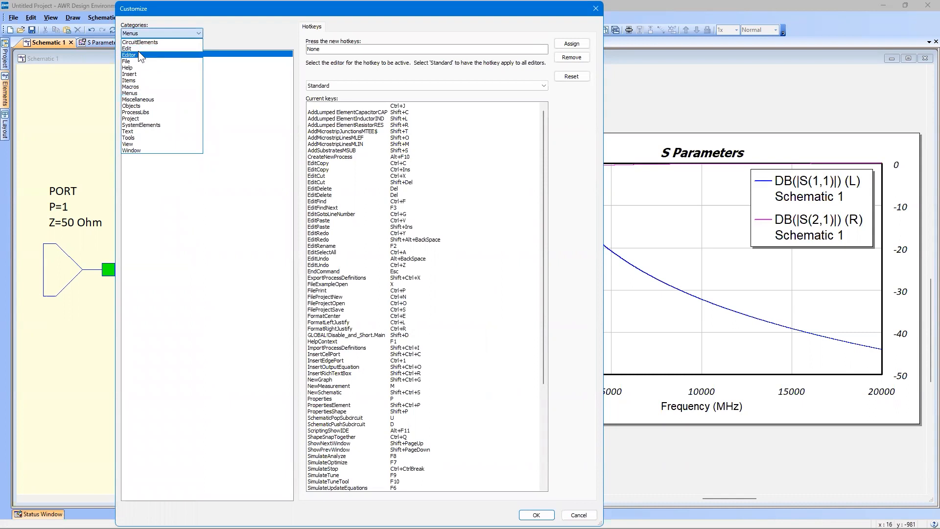
{"action": "left_click", "coordinate": [138, 49]}
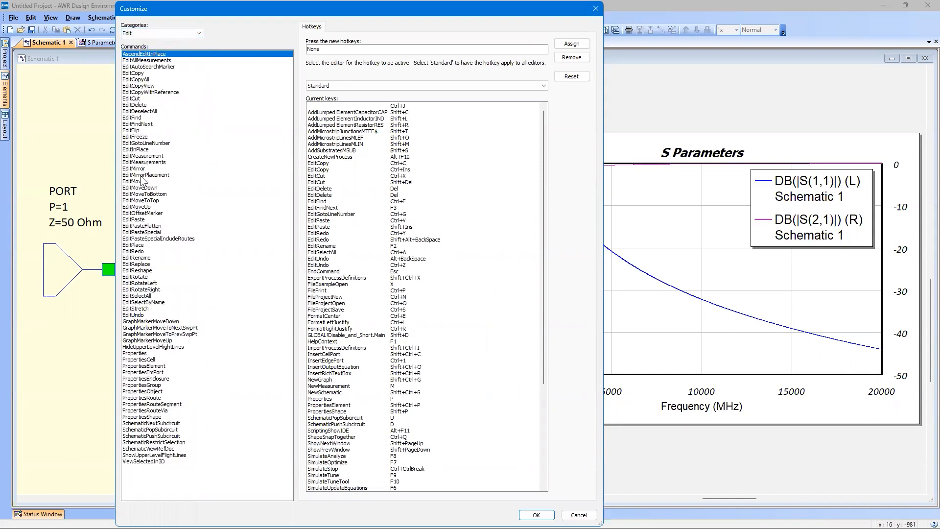
Try Ctrl+Shift+C as a new hotkey for the EditCut command, and clear the entry.
{"action": "left_click", "coordinate": [135, 98]}
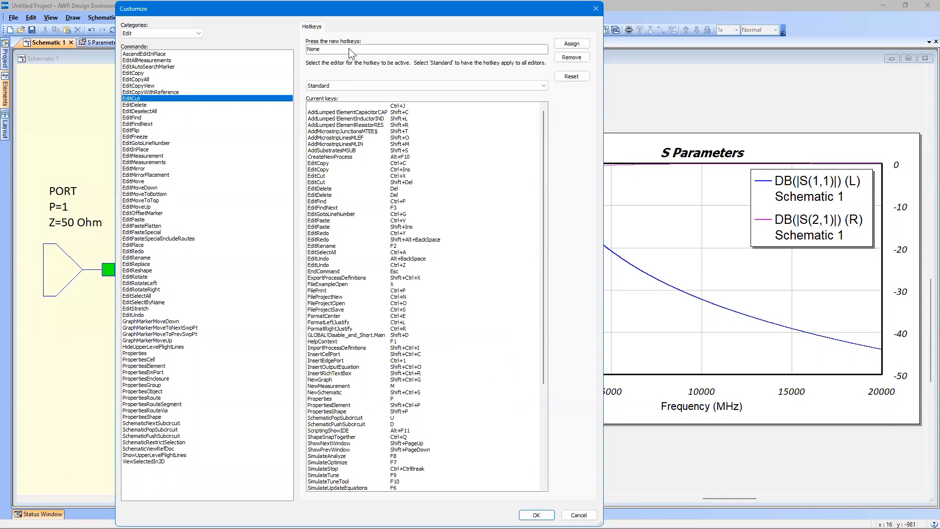
{"action": "key", "text": "shift"}
{"action": "key", "text": "ctrl"}
{"action": "key", "text": "ctrl+shift+c"}
{"action": "key", "text": "BackSpace"}
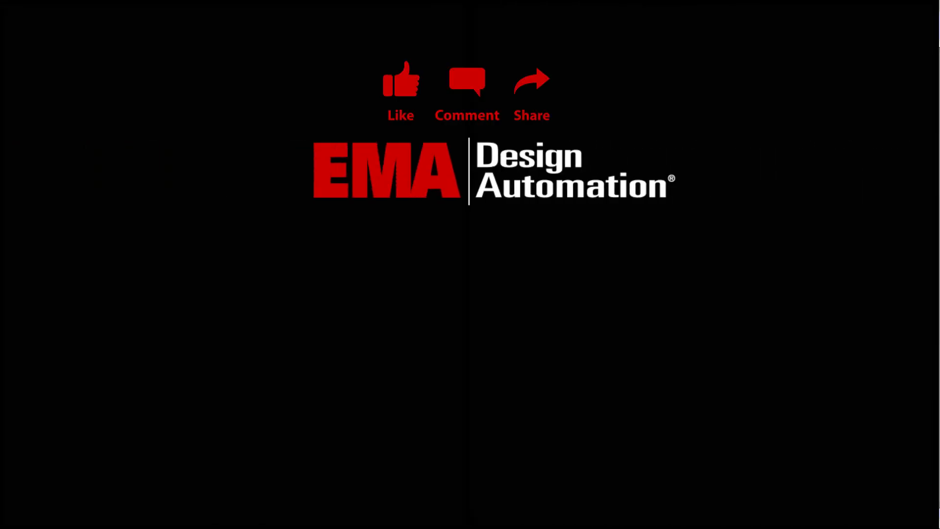